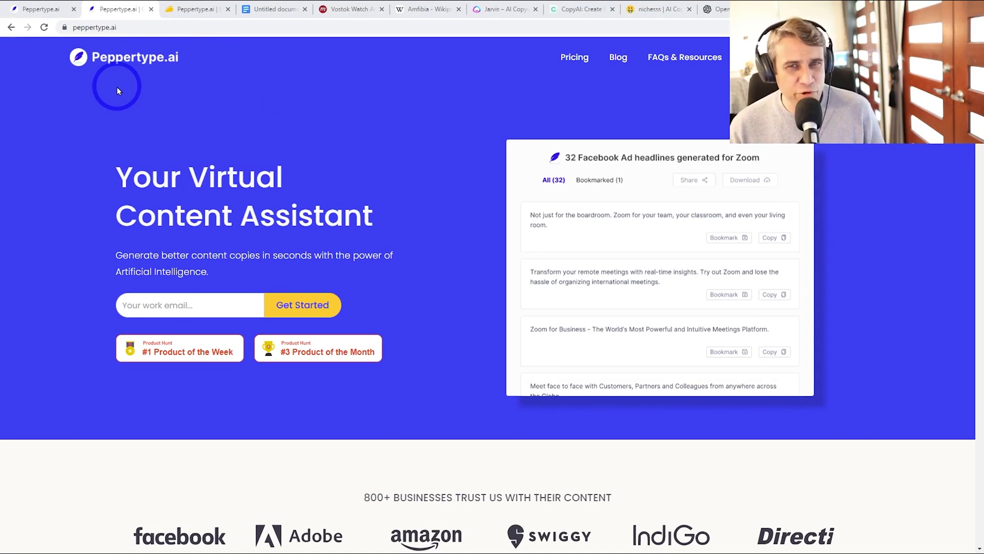
# Step: Browse the Jarvis, CopyAI and nichesss homepages, ending on Wikipedia's GPT-3 article
pyautogui.click(492, 10)
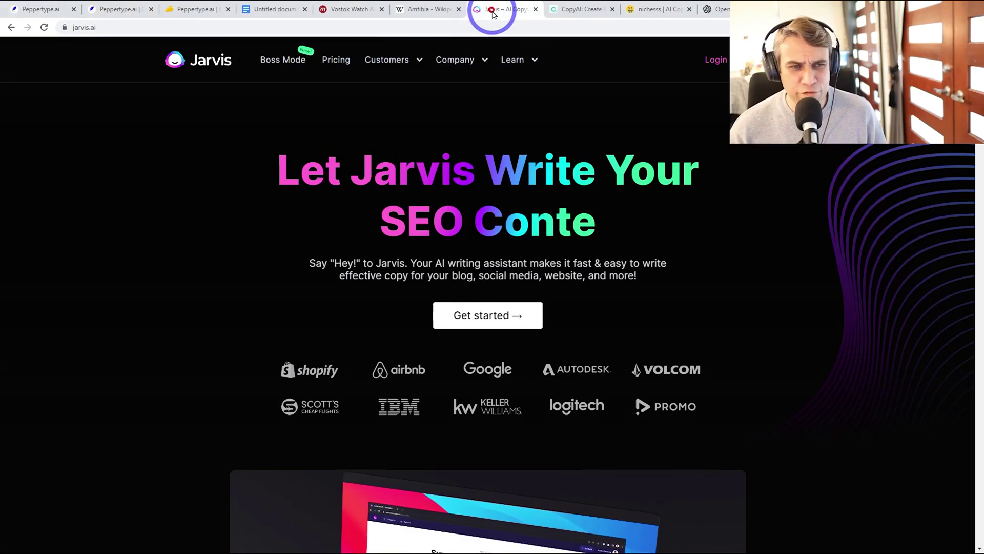
pyautogui.click(574, 11)
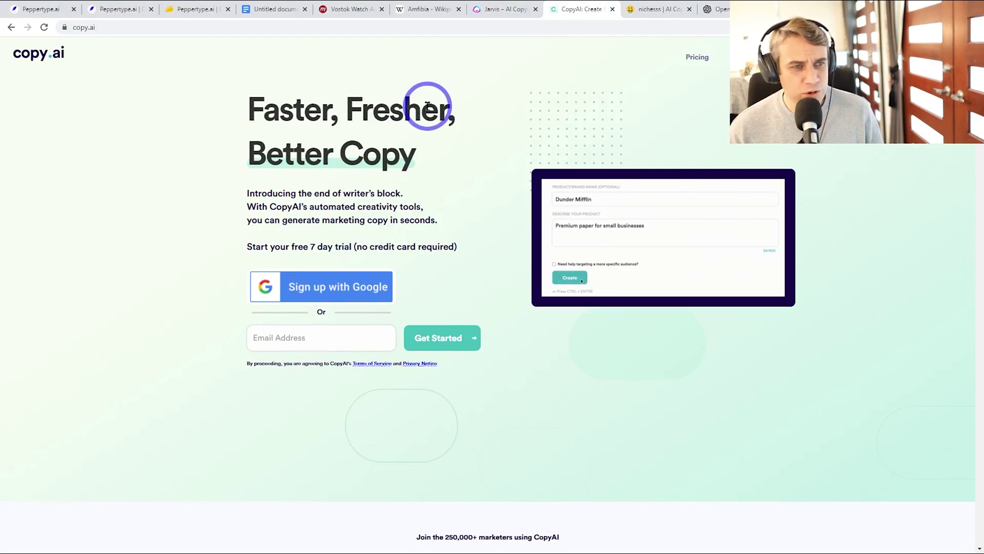
pyautogui.click(653, 10)
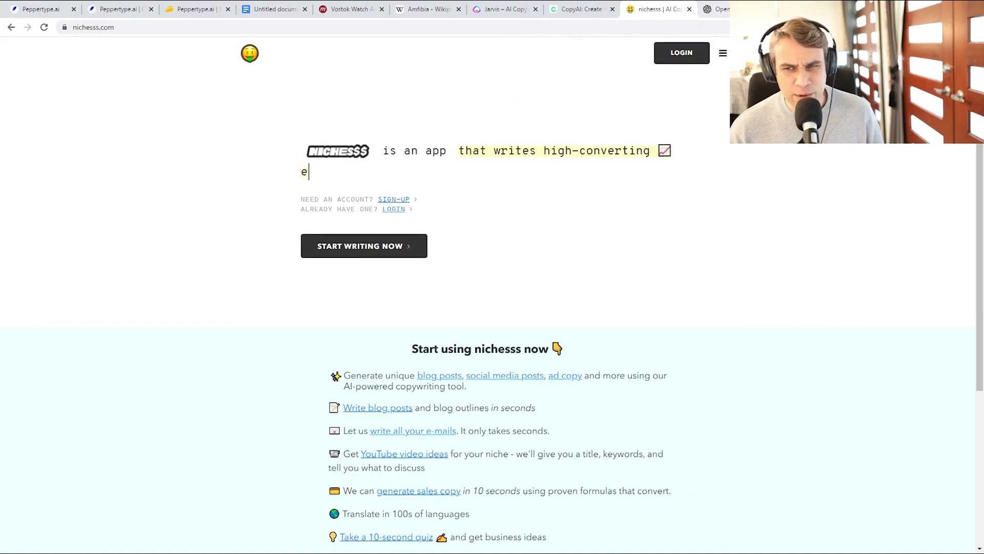
pyautogui.click(738, 9)
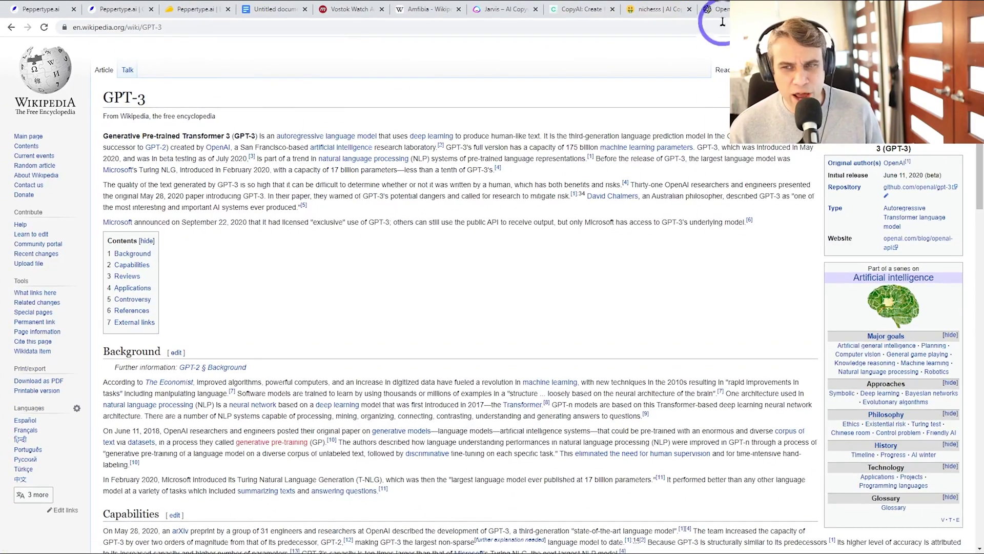
# Step: Read the OpenAI API announcement post, then return to the Peppertype.ai landing page demo
pyautogui.click(717, 7)
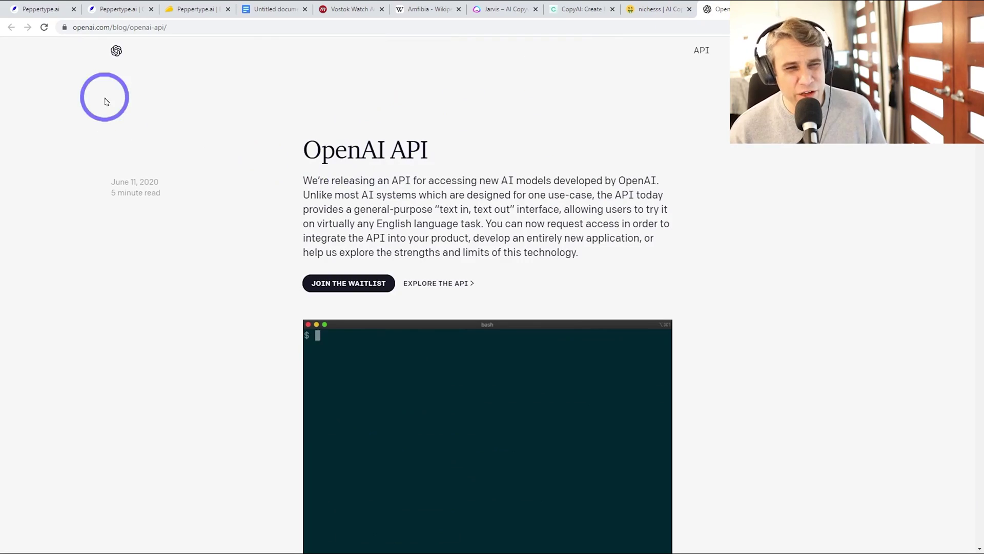
pyautogui.click(41, 11)
pyautogui.click(114, 9)
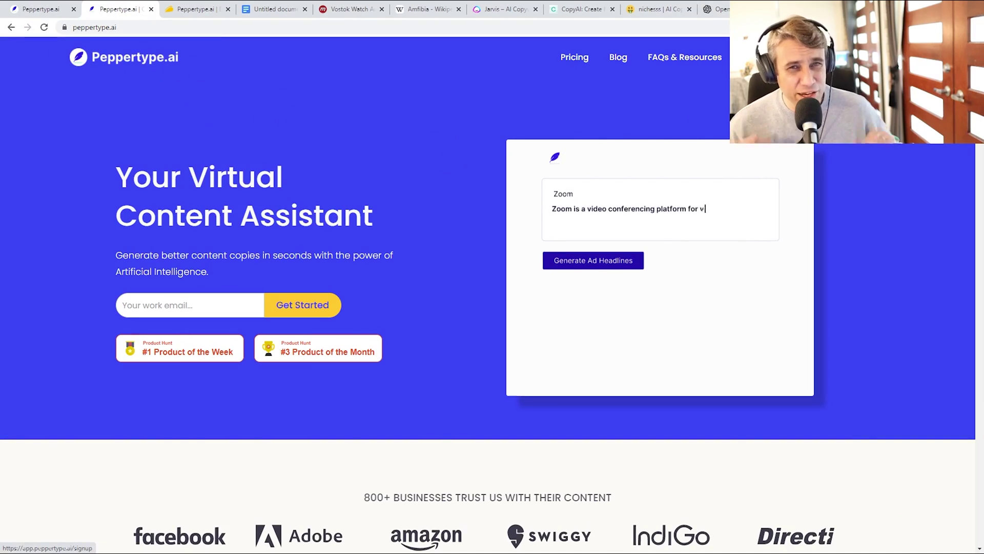
# Step: Show AppSumo's Peppertype.ai lifetime deal at $39.00, marked down from $300.00
pyautogui.click(194, 9)
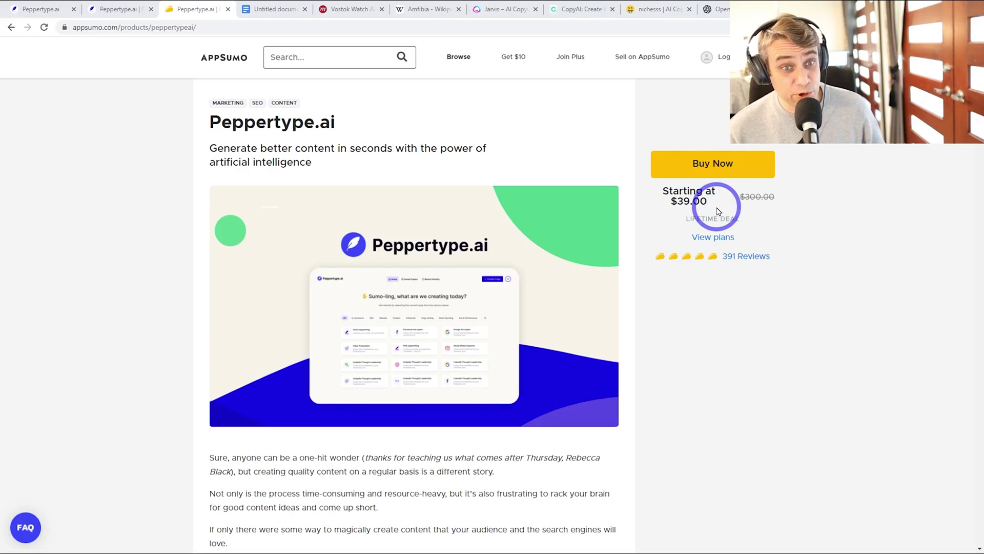
# Step: Preview the Vostok Amphibia Google Doc in its browser tab
pyautogui.click(272, 9)
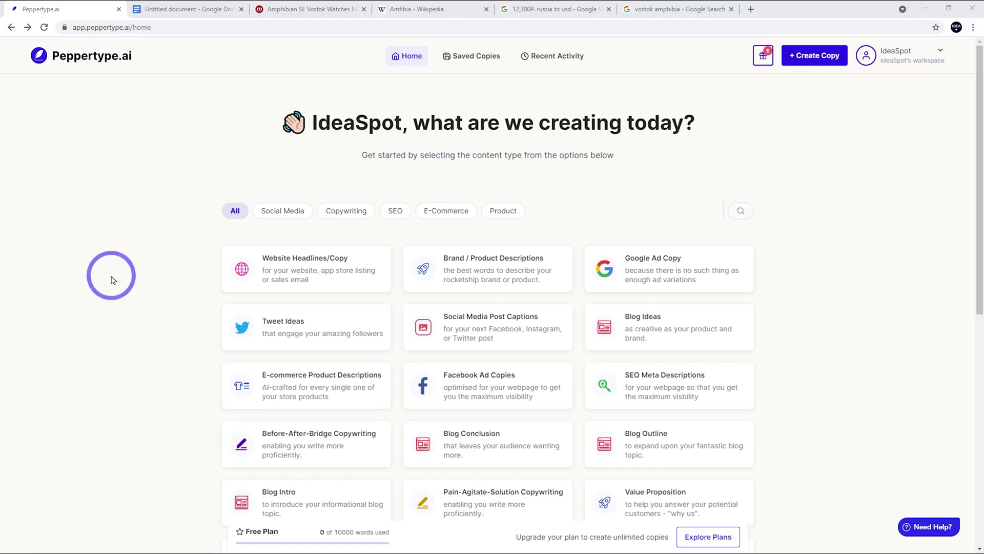
pyautogui.scroll(-1, 601, 233)
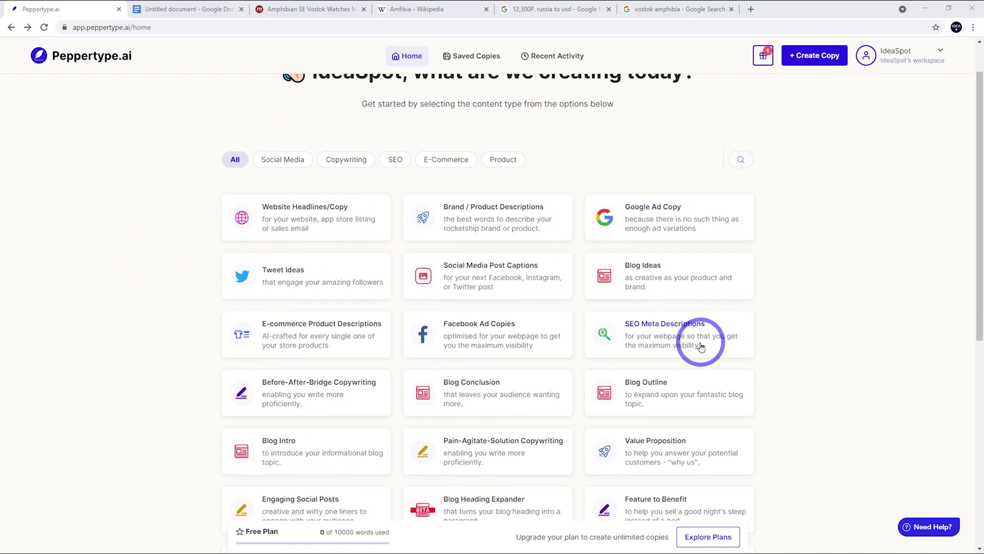
pyautogui.scroll(1, 701, 347)
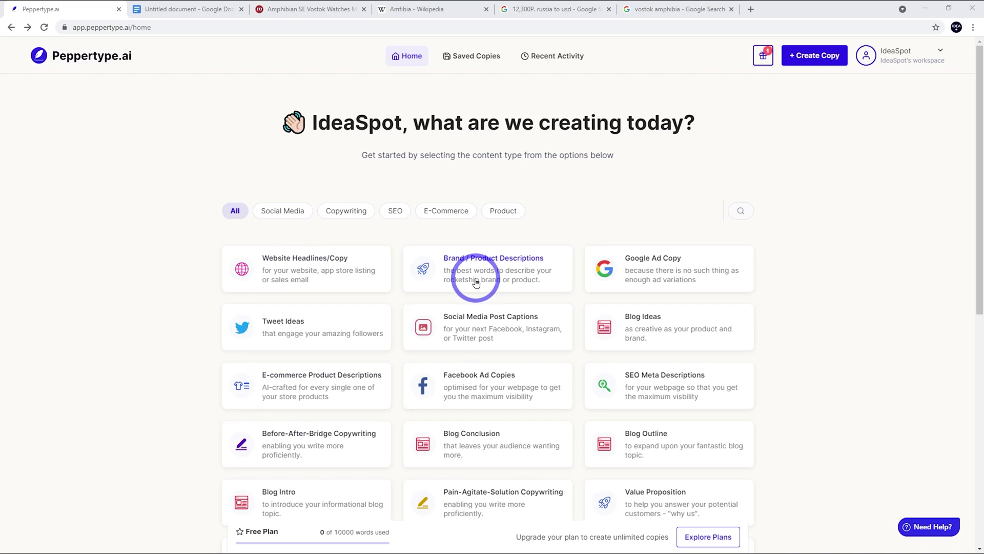
pyautogui.scroll(-1, 476, 282)
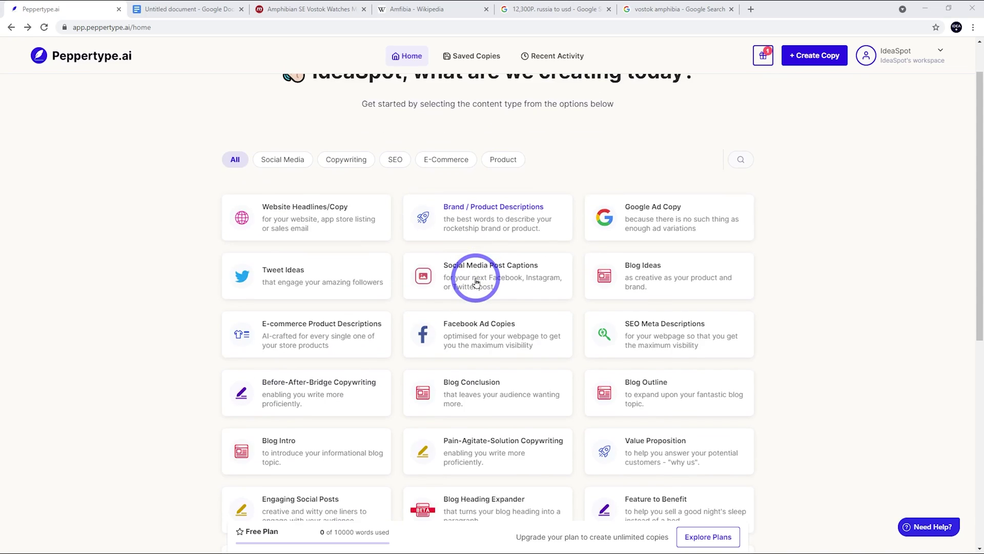
pyautogui.scroll(1, 622, 289)
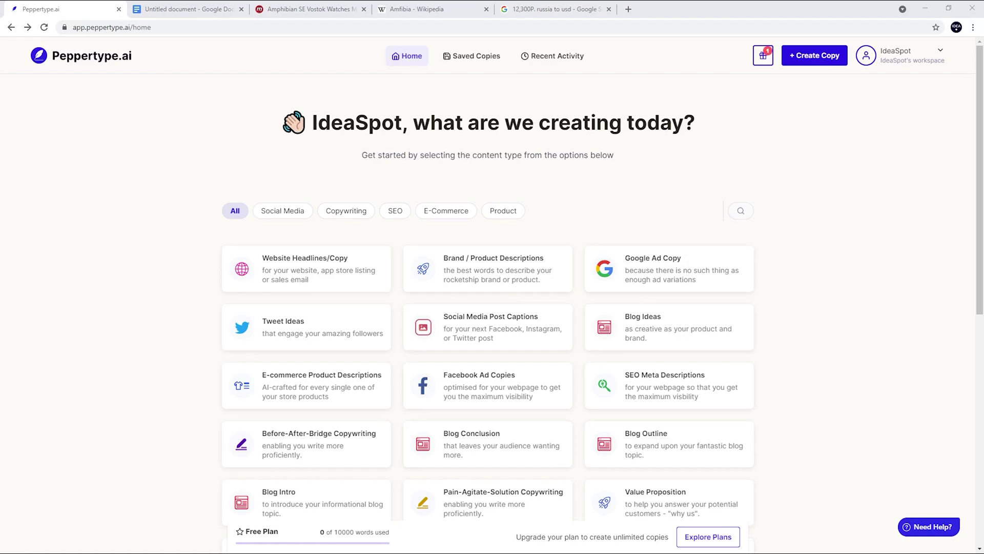
pyautogui.scroll(-1, 221, 272)
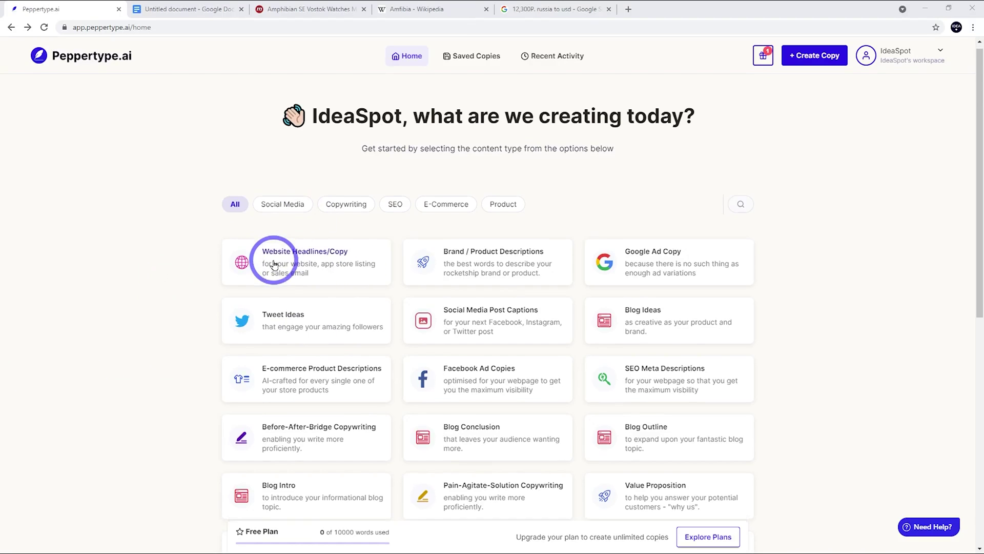
pyautogui.scroll(1, 266, 266)
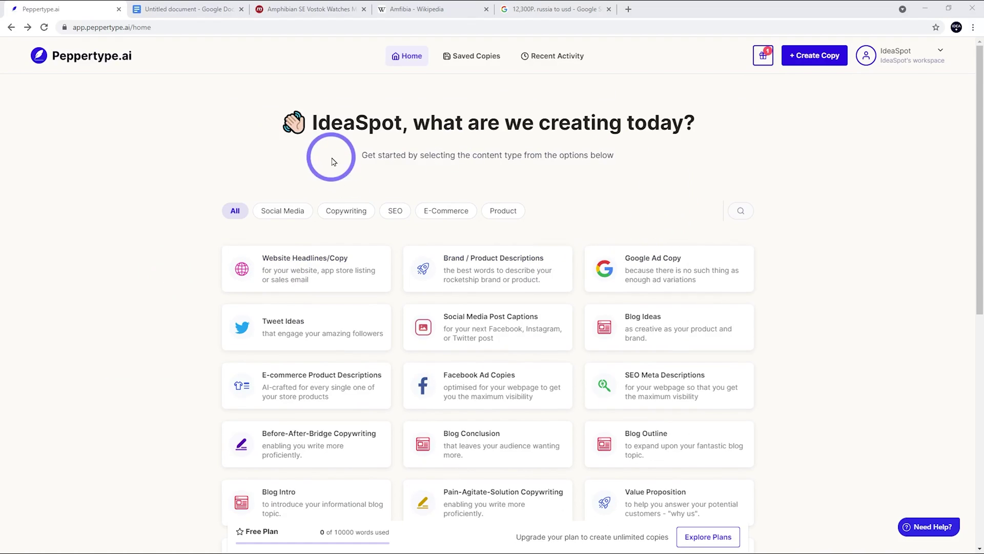
# Step: Check the meranom Amphibian SE listings, the Amfibia Wikipedia article and the ruble-to-dollar conversion
pyautogui.click(297, 12)
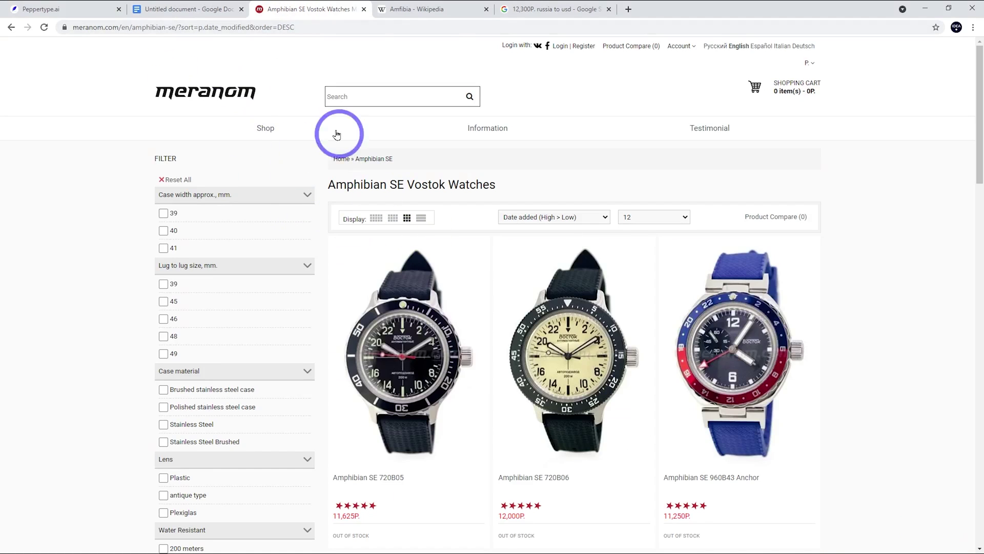
pyautogui.click(184, 12)
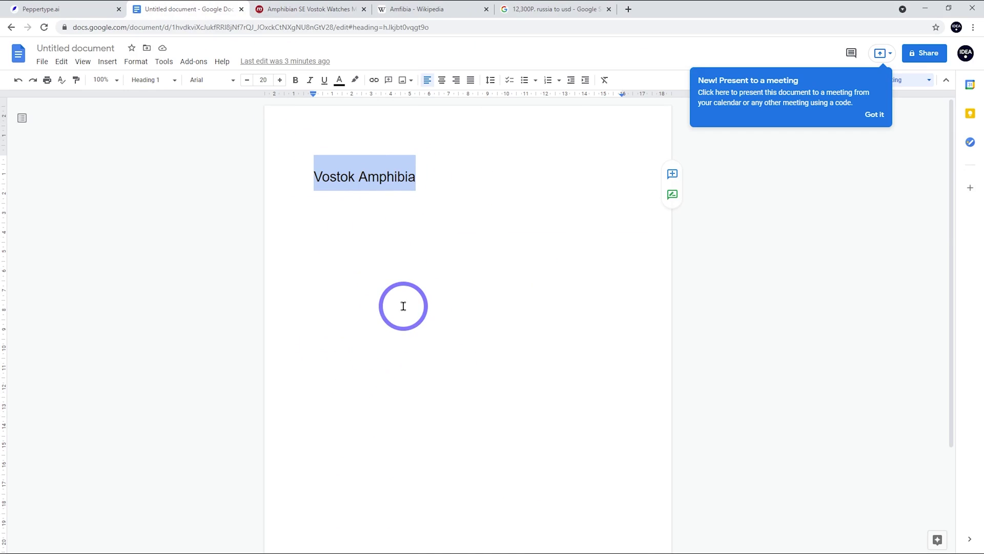
pyautogui.click(416, 9)
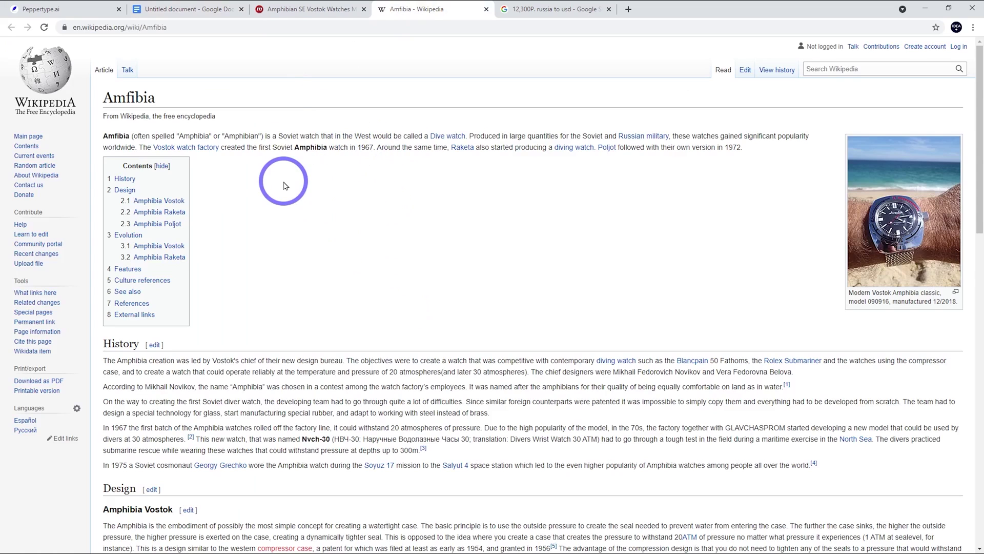
pyautogui.click(561, 10)
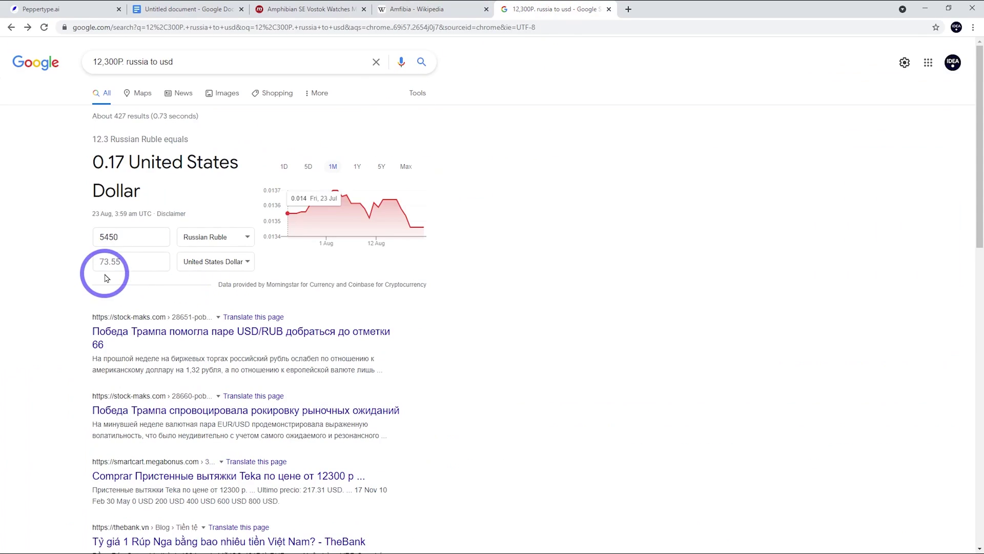
# Step: Add an empty paragraph below the Vostok Amphibia heading in the doc, then return to Peppertype.ai
pyautogui.click(188, 9)
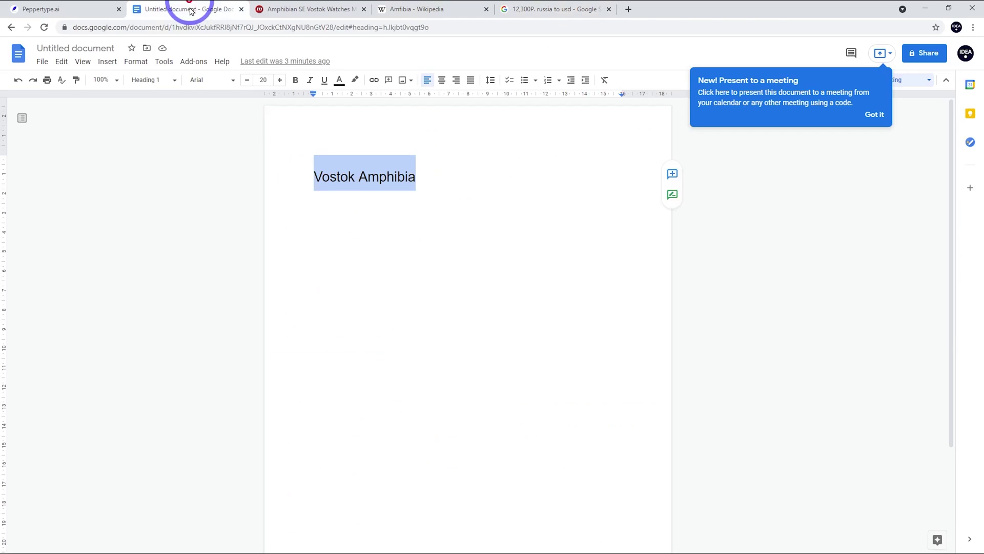
pyautogui.click(454, 191)
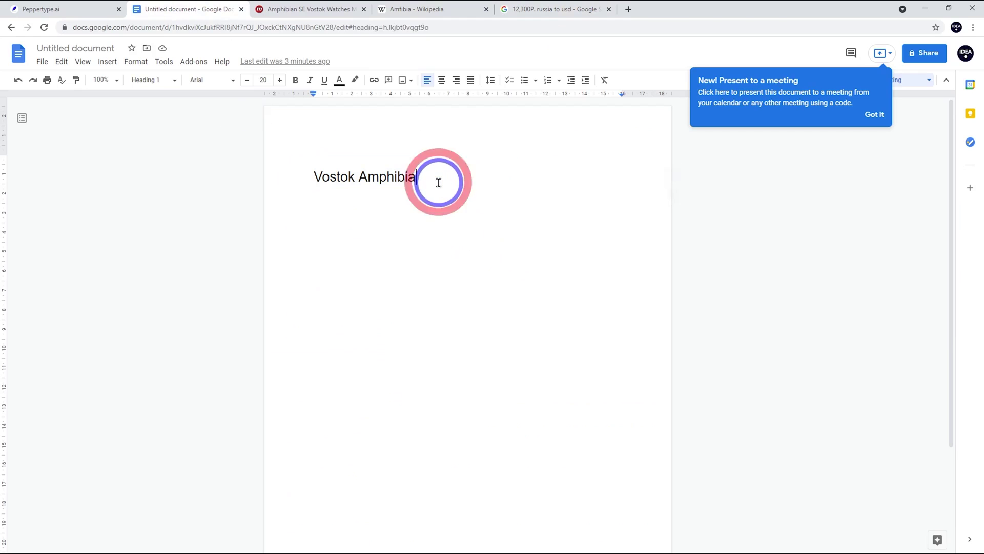
pyautogui.press('Return')
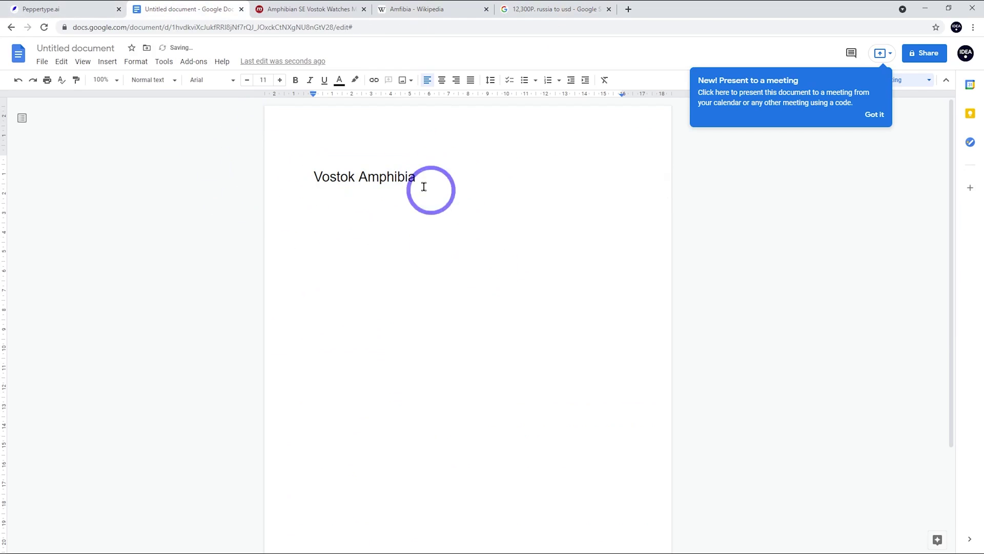
pyautogui.hotkey('ctrl', 'shift', 'Tab')
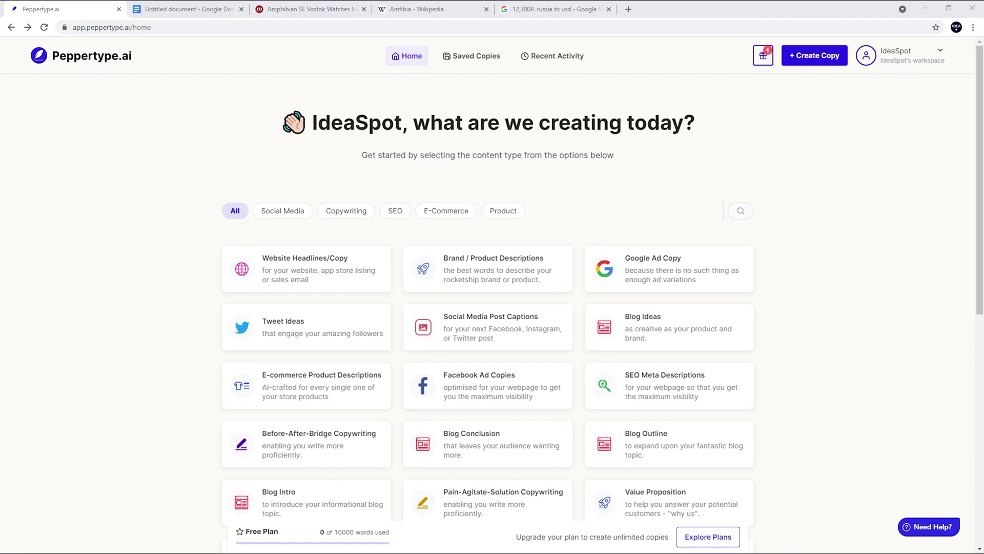
# Step: Start a blog outline and paste 'Vostok Amphibia' from the doc heading as the product name
pyautogui.click(643, 447)
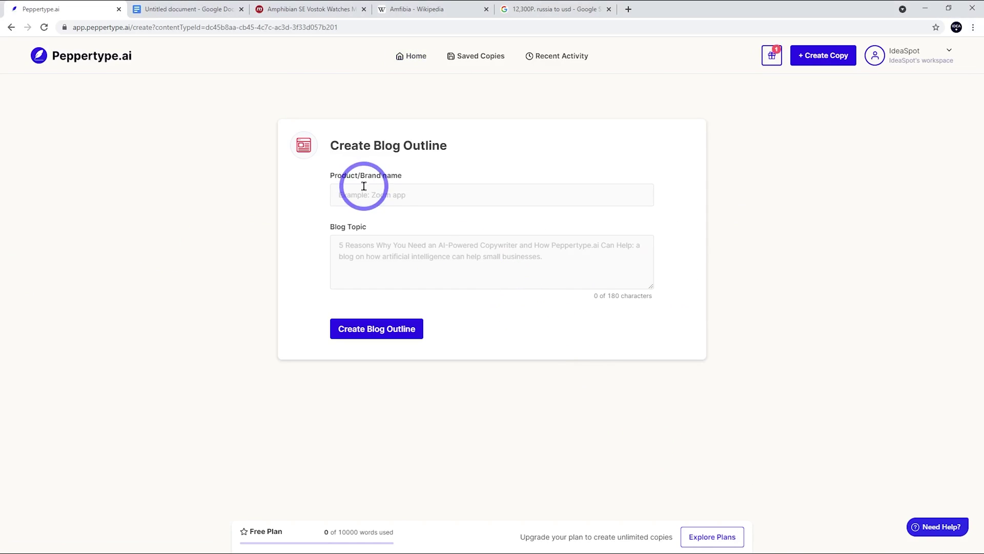
pyautogui.click(190, 9)
pyautogui.moveTo(426, 182); pyautogui.dragTo(320, 174)
pyautogui.hotkey('ctrl', 'c')
pyautogui.hotkey('ctrl', 'shift', 'Tab')
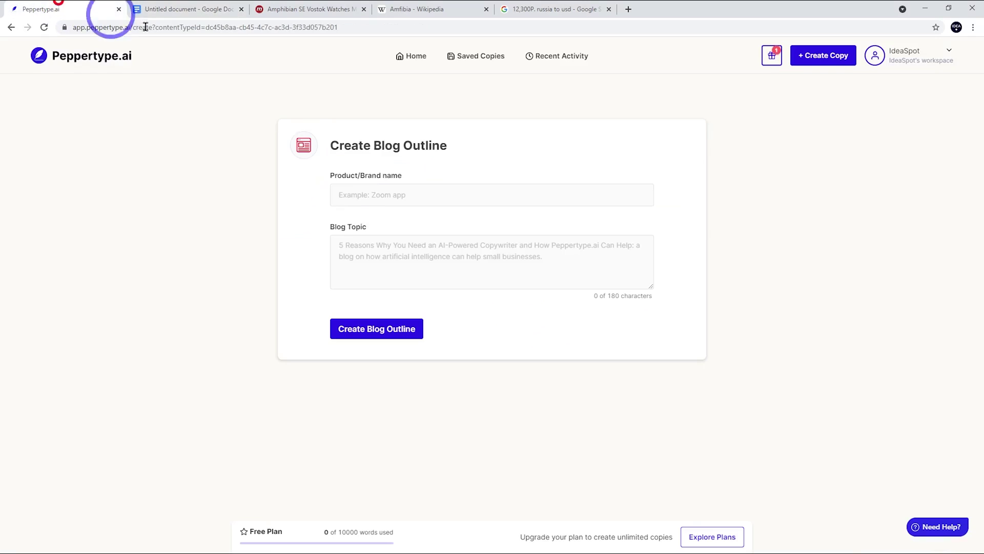
pyautogui.click(355, 196)
pyautogui.hotkey('ctrl', 'v')
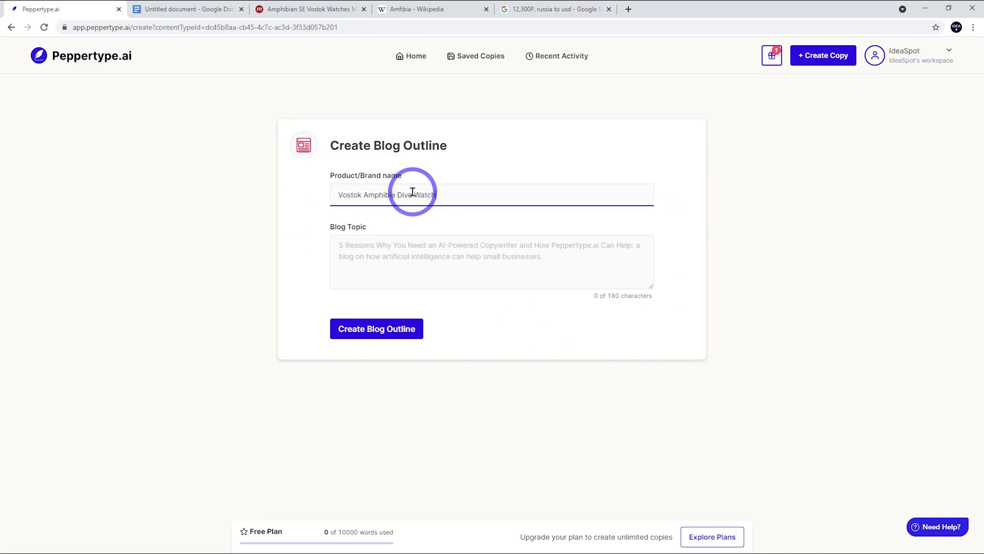
# Step: Use the Wikipedia Amfibia description as the blog topic, prefixed with 'Vostok Amphibia'
pyautogui.click(426, 9)
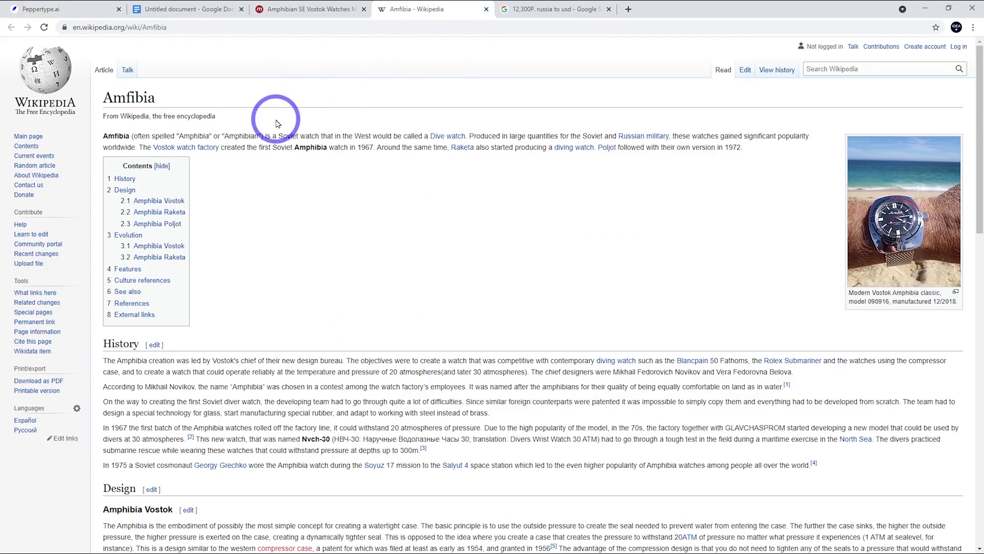
pyautogui.moveTo(263, 135); pyautogui.dragTo(135, 147)
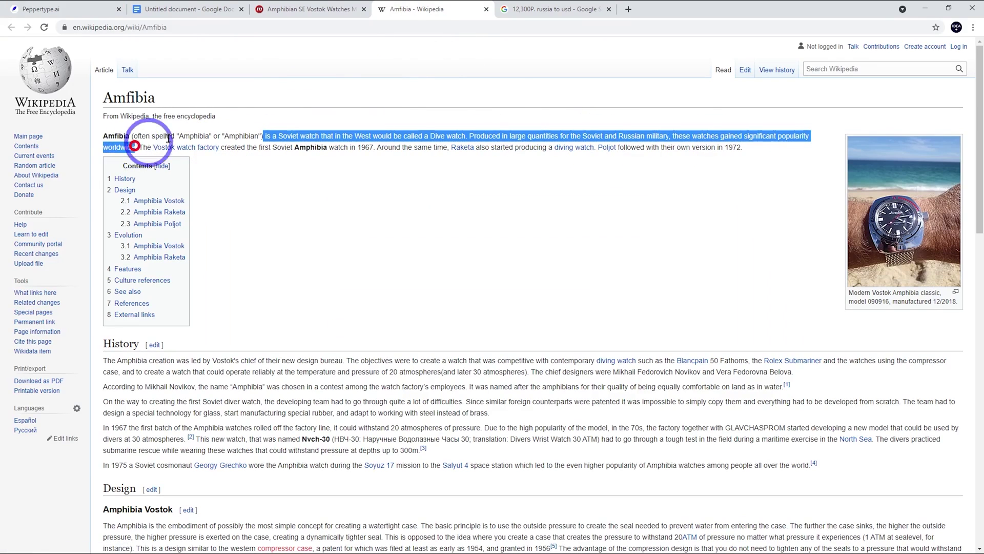
pyautogui.click(337, 5)
pyautogui.click(138, 10)
pyautogui.click(62, 6)
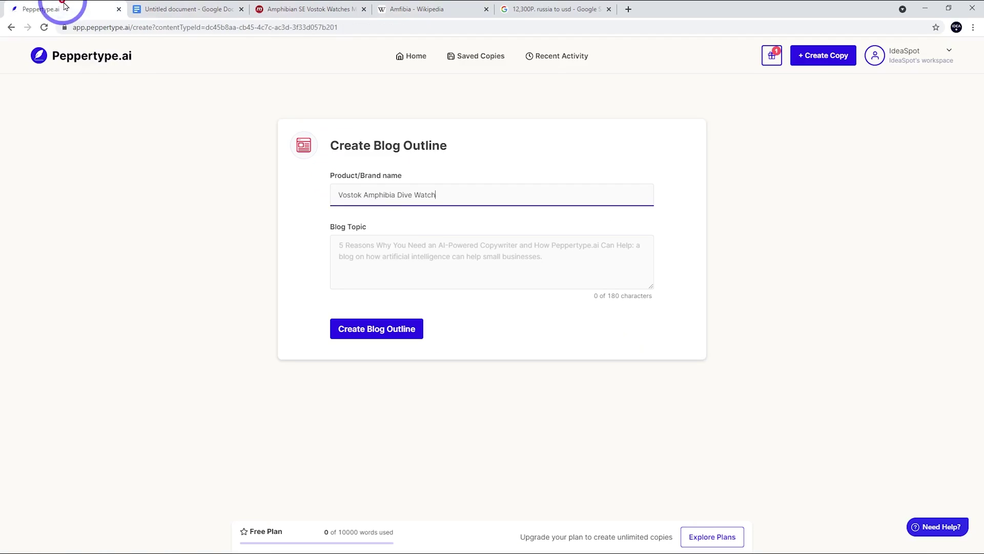
pyautogui.click(408, 260)
pyautogui.hotkey('ctrl', 'v')
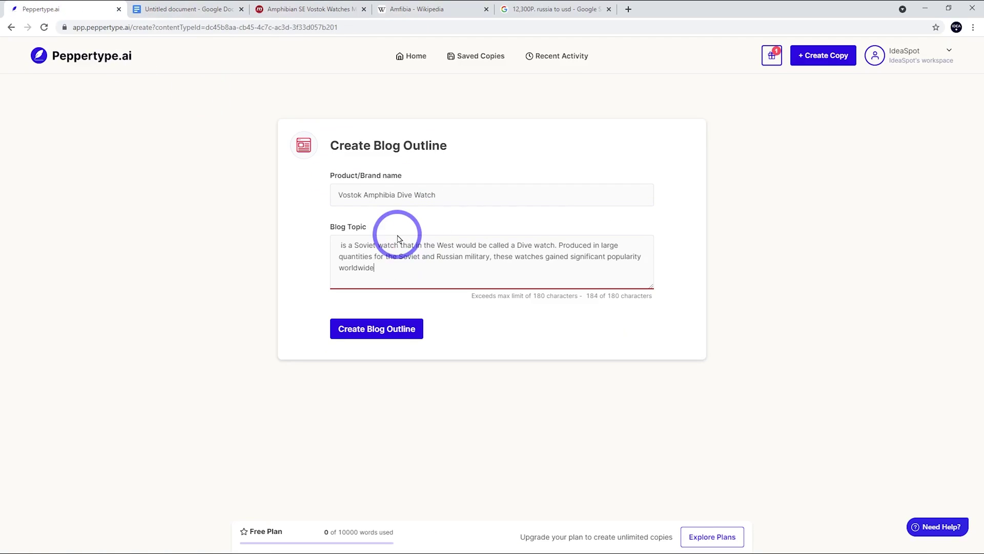
pyautogui.moveTo(393, 194); pyautogui.dragTo(338, 195)
pyautogui.click(338, 247)
pyautogui.hotkey('ctrl', 'v')
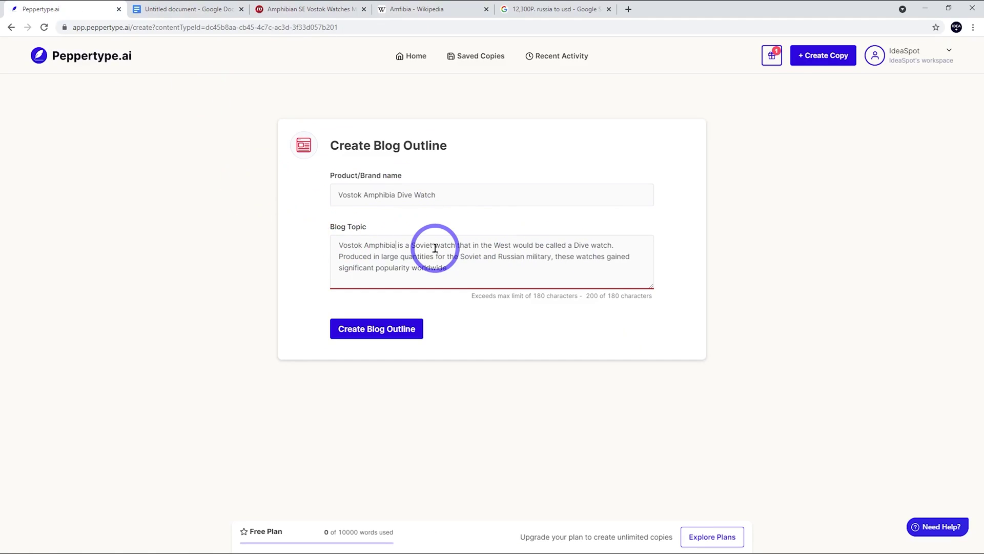
# Step: Generate outlines for Vostok Amphibia Dive Watch and scroll through all four results
pyautogui.click(371, 330)
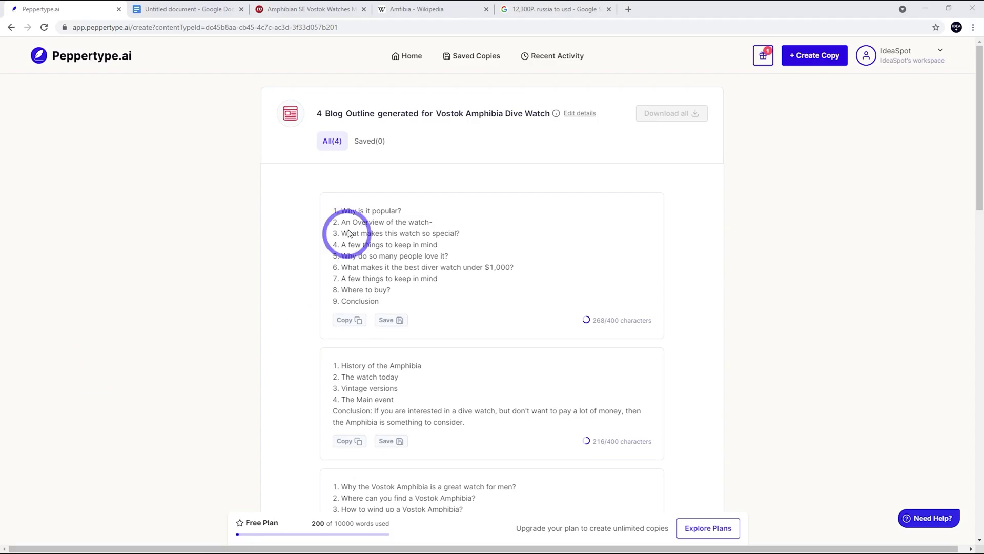
pyautogui.scroll(-4, 296, 279)
pyautogui.scroll(2, 362, 323)
pyautogui.scroll(-2, 362, 323)
pyautogui.scroll(-1, 395, 406)
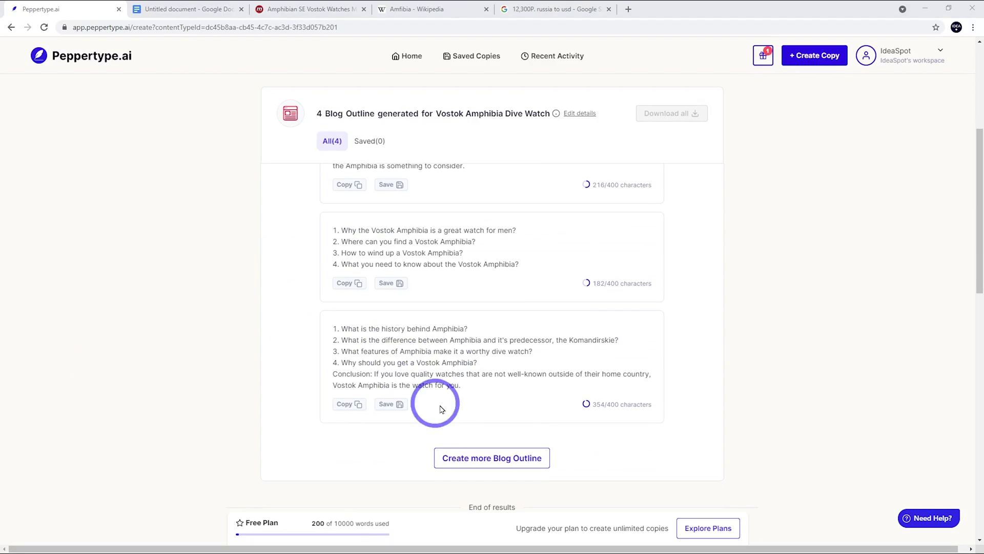
pyautogui.scroll(2, 443, 354)
pyautogui.scroll(-3, 445, 353)
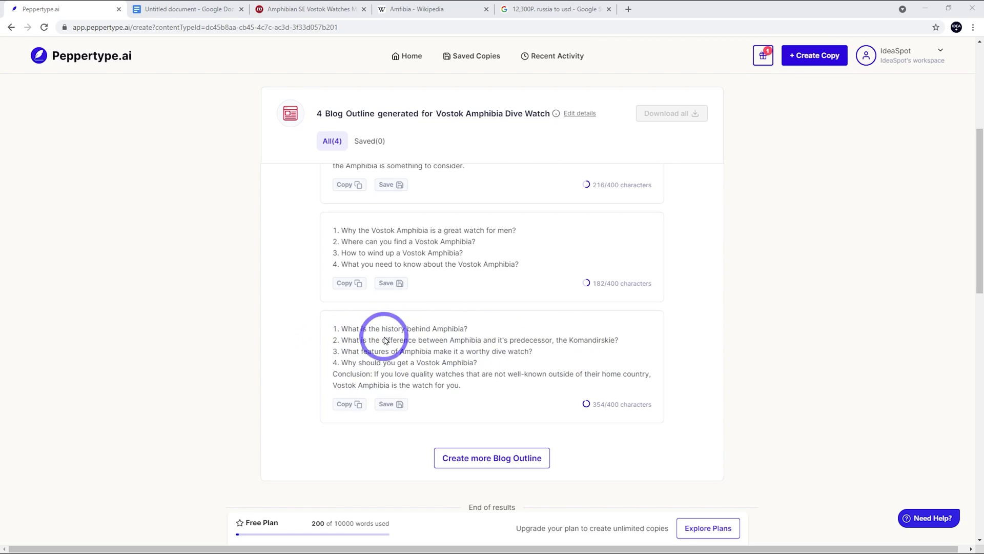
pyautogui.scroll(4, 385, 388)
pyautogui.scroll(-4, 384, 389)
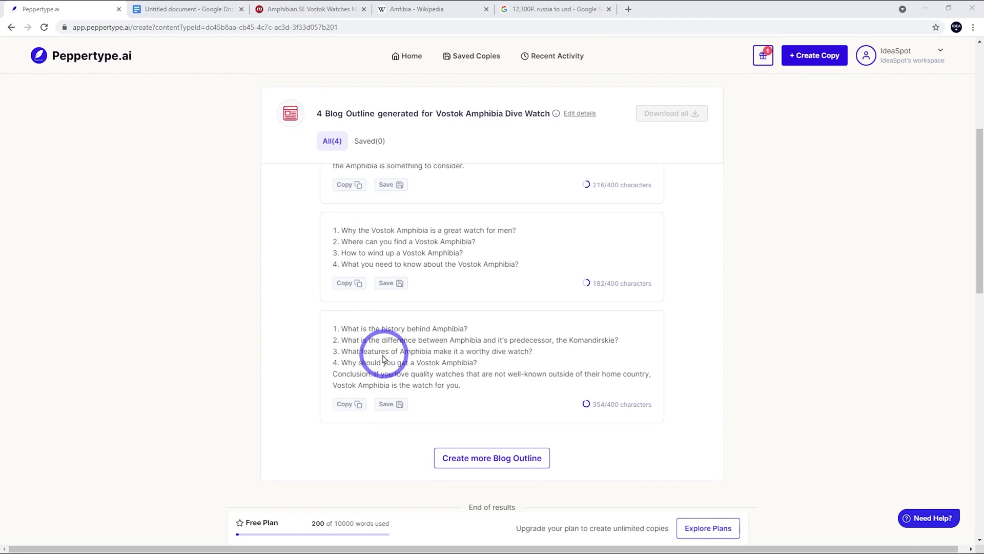
# Step: Paste the Amphibia history outline under the doc heading, adding a blank line before the conclusion
pyautogui.click(342, 403)
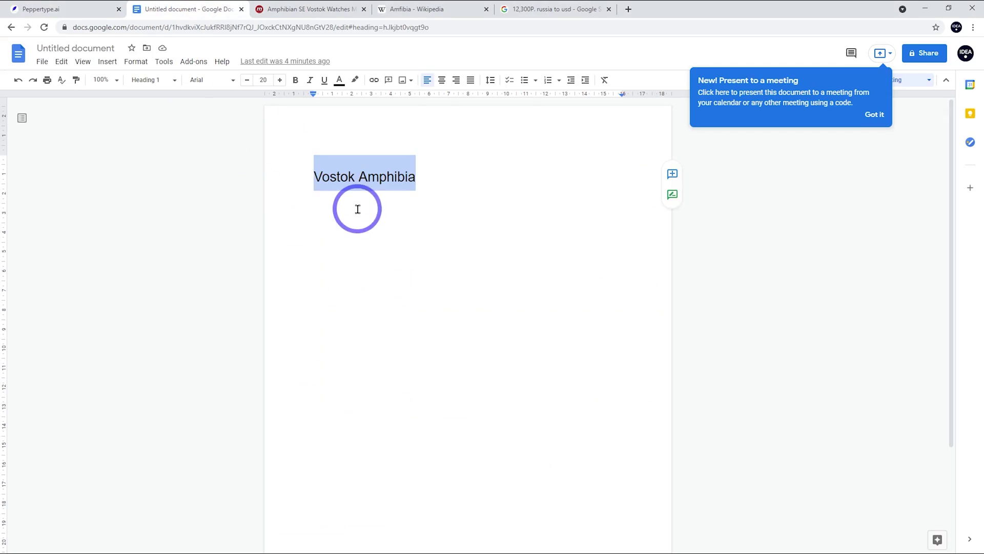
pyautogui.click(362, 213)
pyautogui.hotkey('ctrl', 'v')
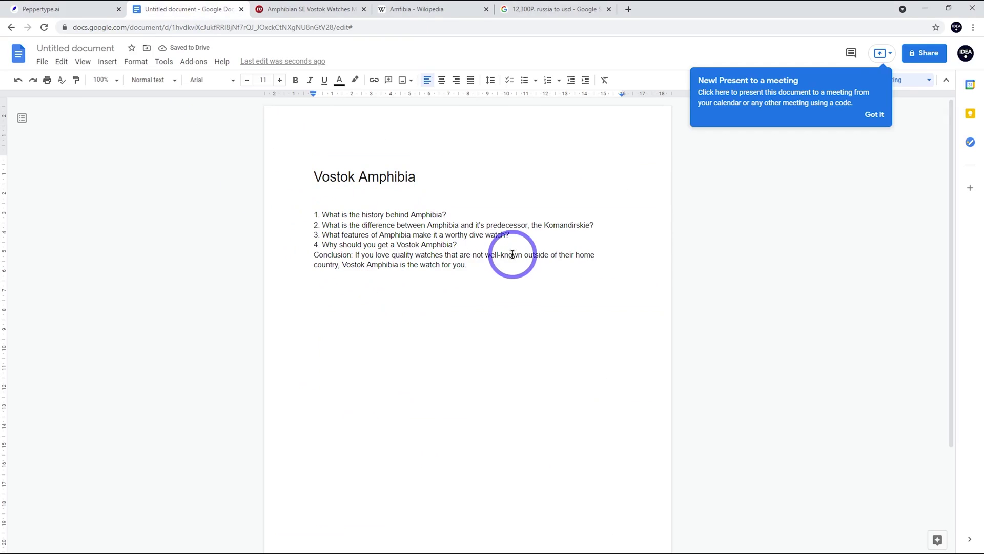
pyautogui.press('Return')
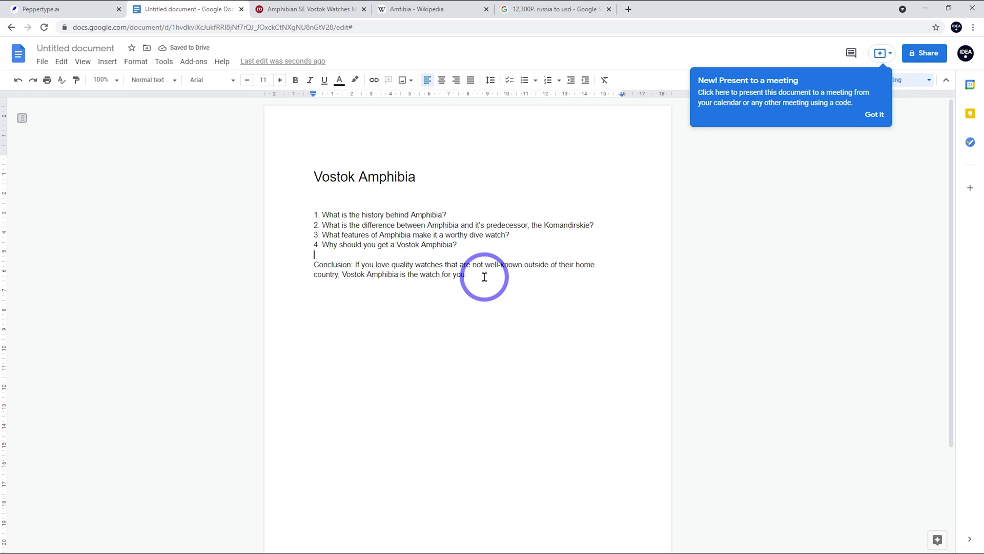
# Step: Copy the first nine-item outline and paste it below the conclusion
pyautogui.click(46, 8)
pyautogui.scroll(4, 429, 270)
pyautogui.scroll(1, 428, 270)
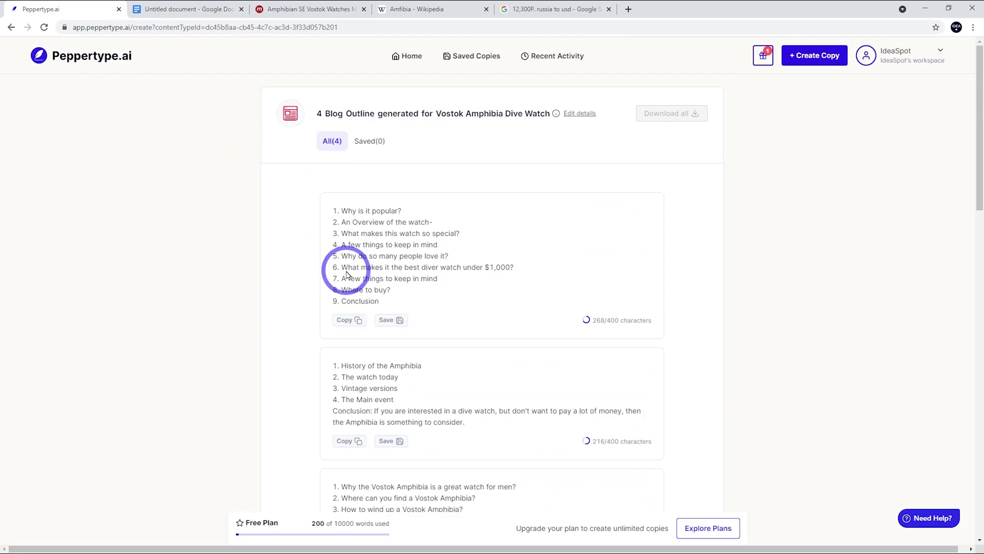
pyautogui.click(345, 320)
pyautogui.click(185, 8)
pyautogui.doubleClick(515, 282)
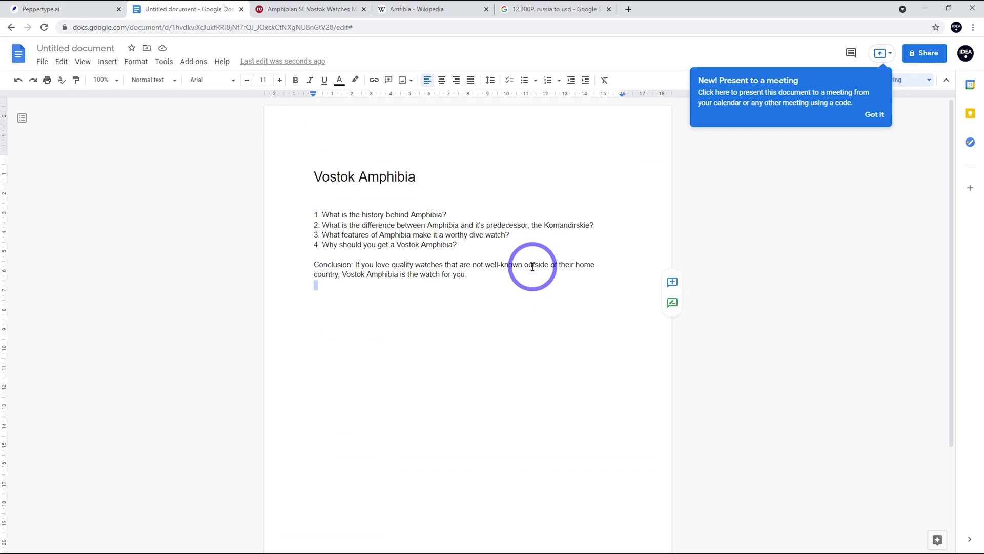
pyautogui.hotkey('ctrl', 'v')
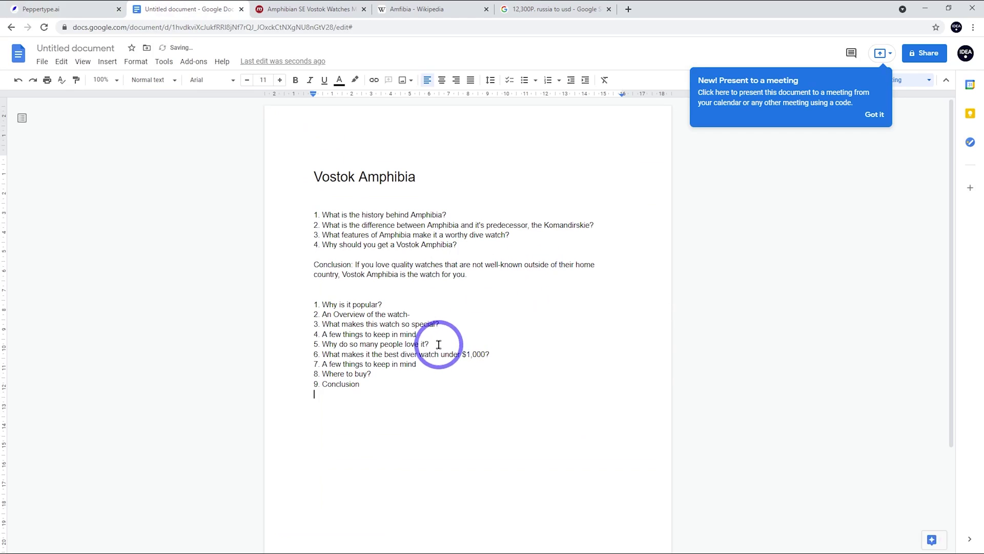
# Step: Trim the pasted outline down to item 6 and change its $1,000 price to $100
pyautogui.moveTo(430, 344); pyautogui.dragTo(264, 303)
pyautogui.press('BackSpace')
pyautogui.moveTo(396, 359); pyautogui.dragTo(279, 325)
pyautogui.press('BackSpace')
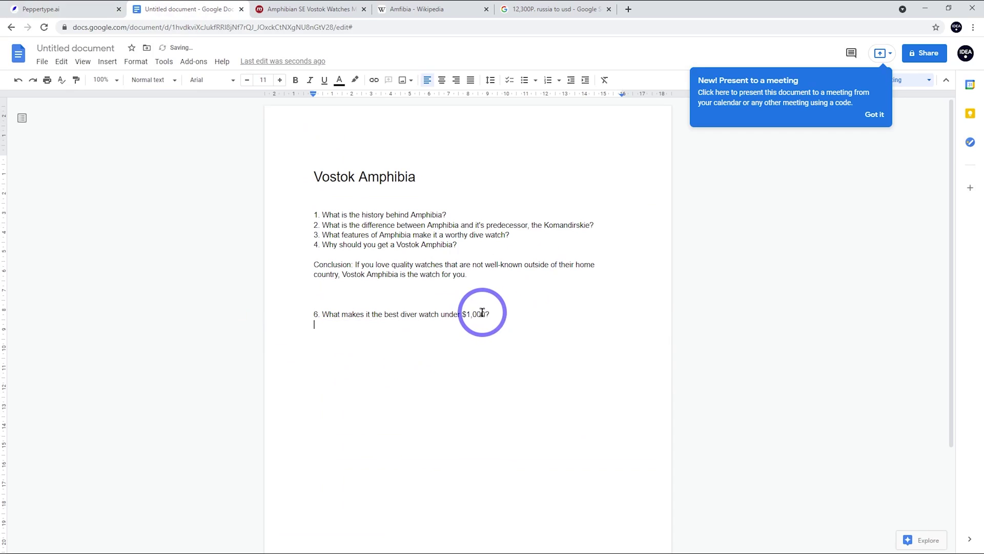
pyautogui.click(465, 314)
pyautogui.press('BackSpace')
# Step: Paste the nine-item outline again after item 6 and select its unneeded items
pyautogui.click(64, 10)
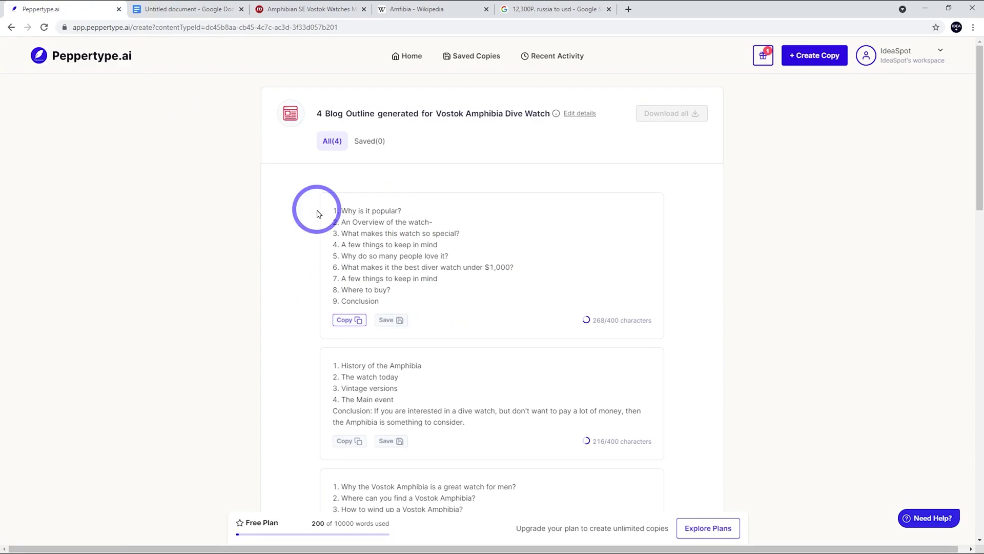
pyautogui.scroll(-1, 375, 251)
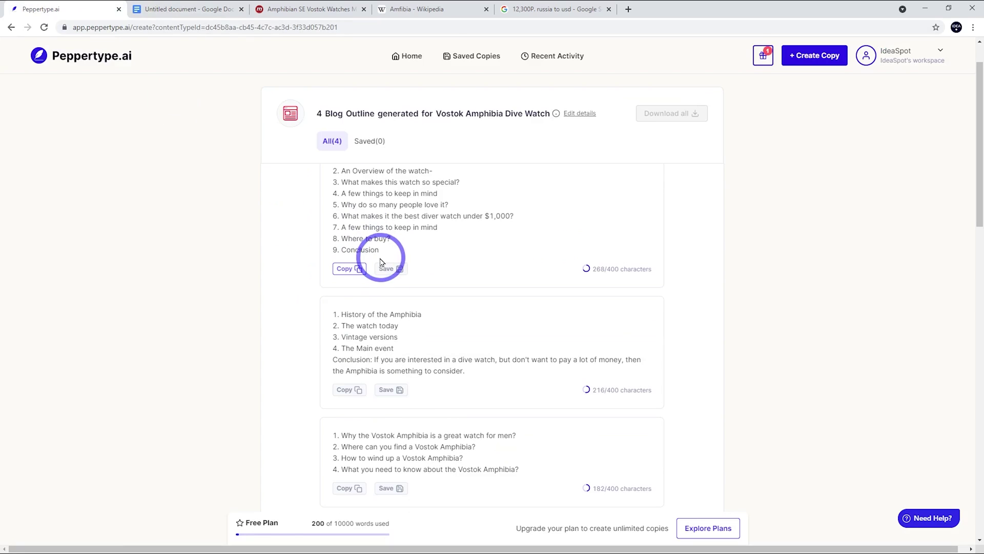
pyautogui.hotkey('ctrl', 'Tab')
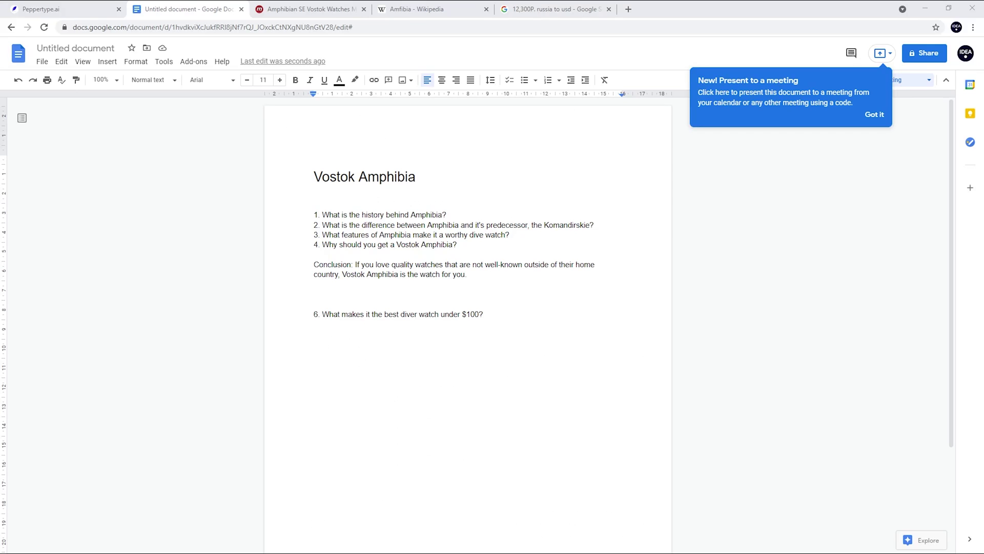
pyautogui.click(63, 9)
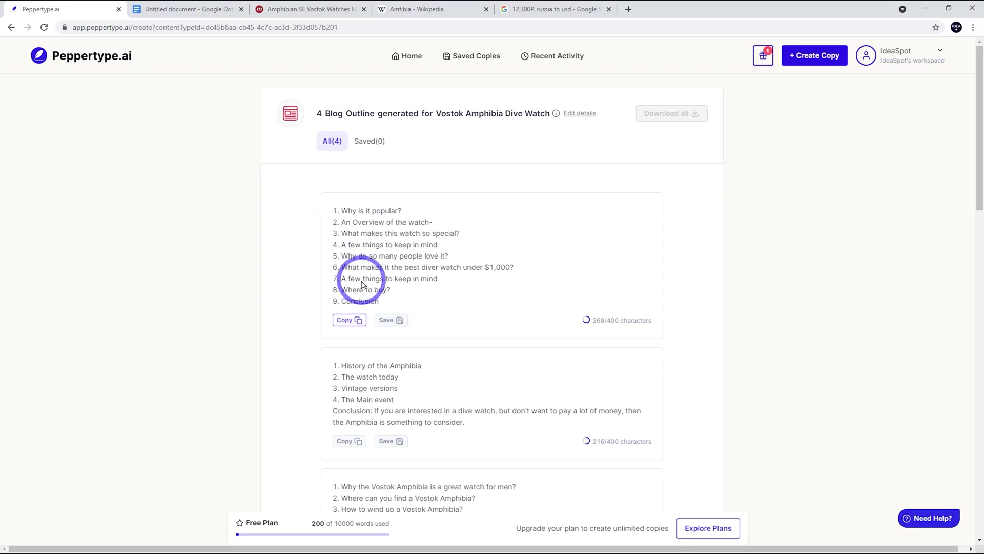
pyautogui.click(347, 320)
pyautogui.click(184, 9)
pyautogui.click(557, 302)
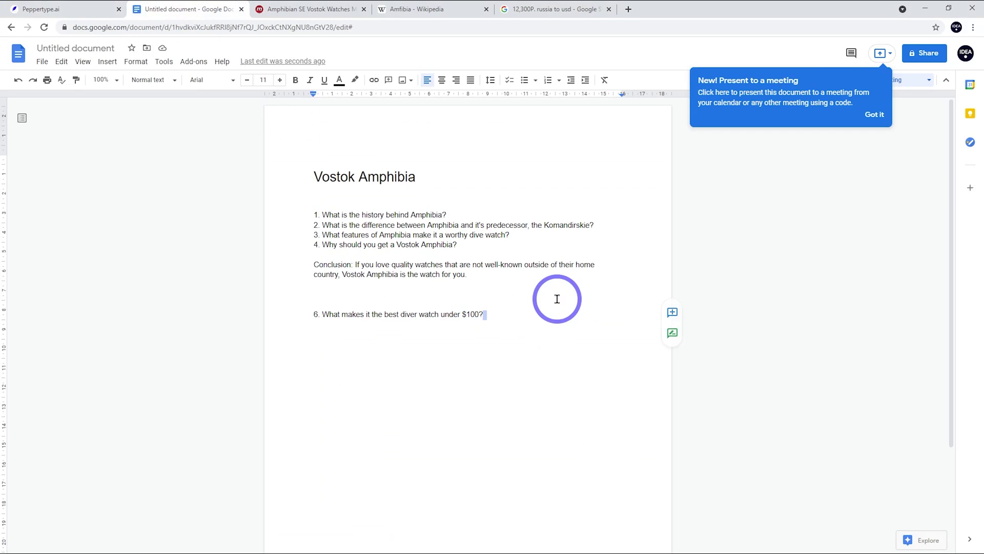
pyautogui.hotkey('ctrl', 'v')
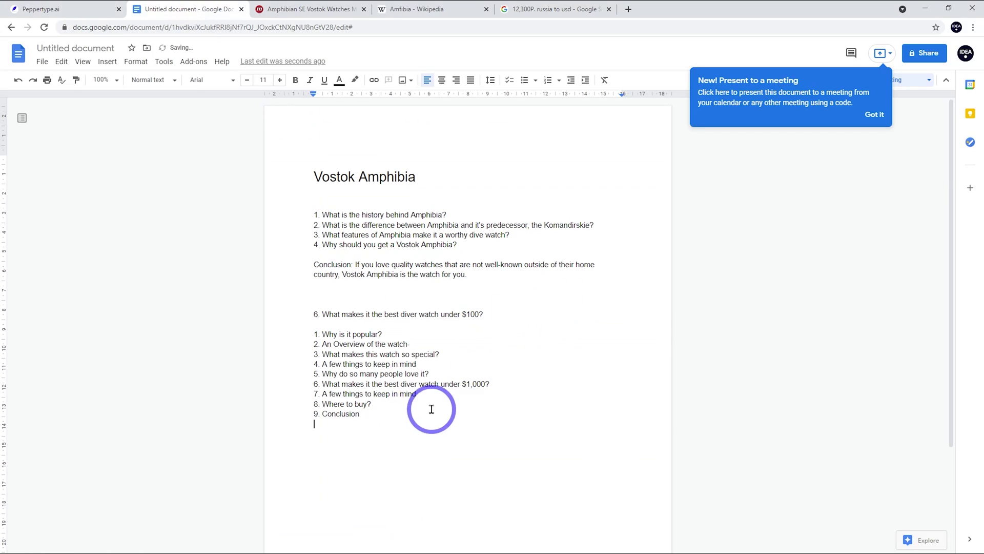
pyautogui.moveTo(418, 393); pyautogui.dragTo(272, 334)
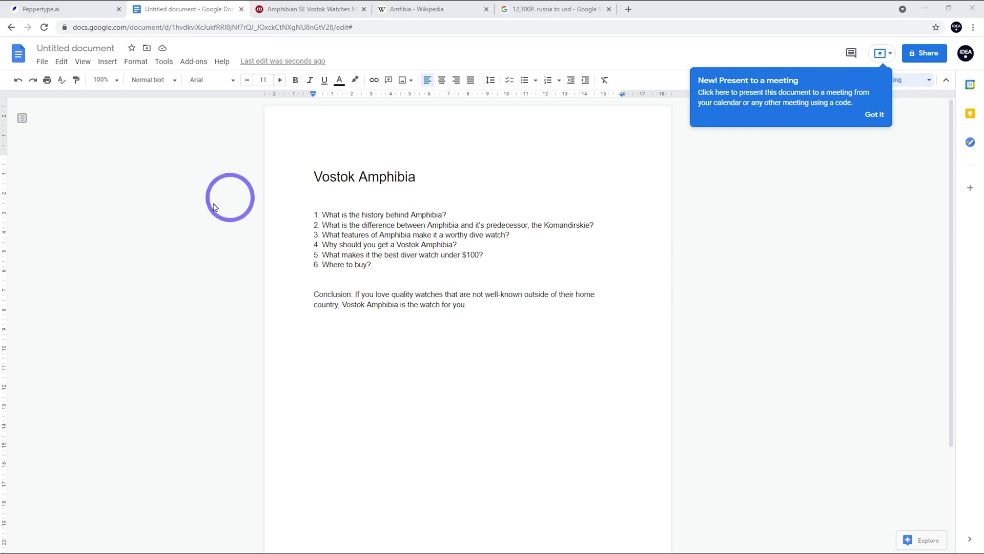
pyautogui.hotkey('ctrl', 'shift', 'Tab')
# Step: Generate blog intros using the saved Vostok Amphibia Dive Watch product and topic
pyautogui.click(79, 64)
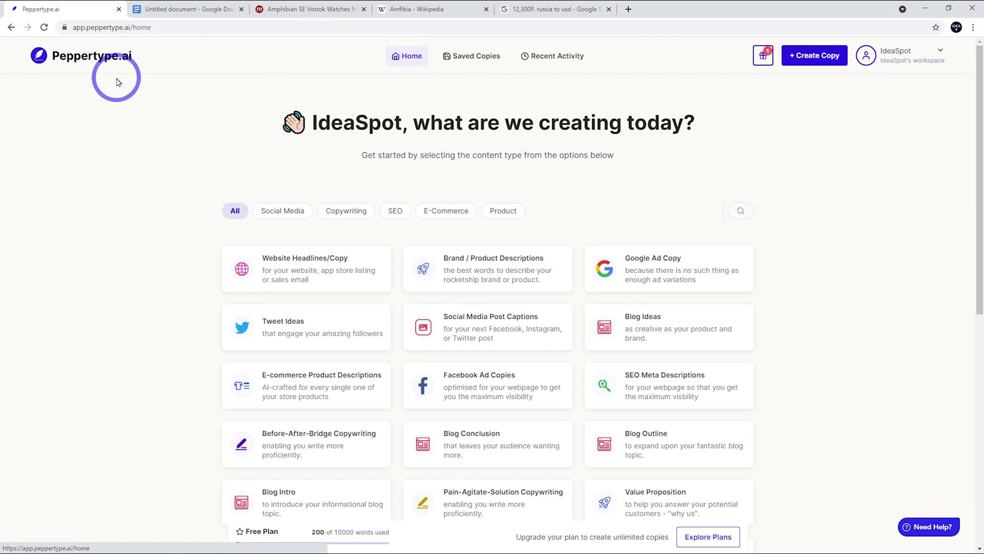
pyautogui.scroll(-2, 439, 219)
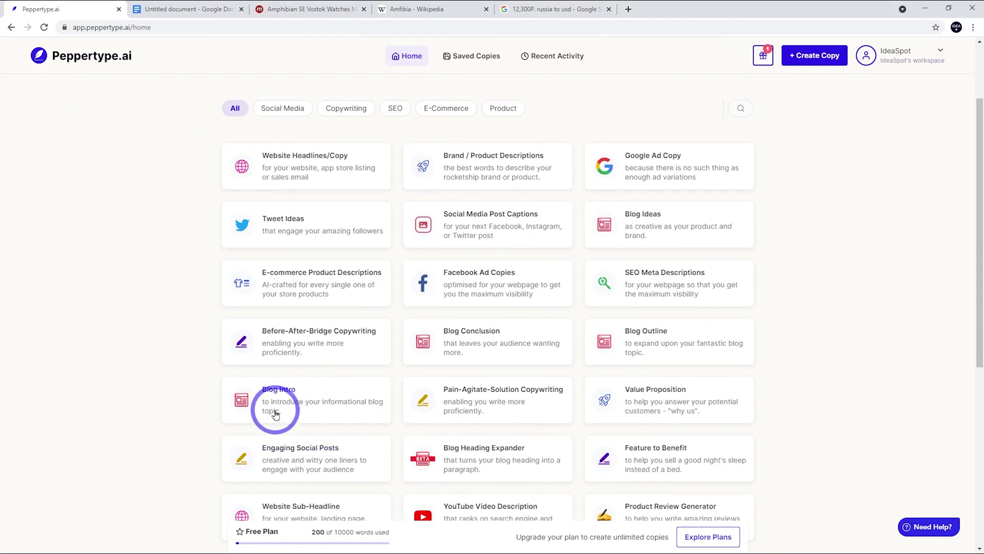
pyautogui.click(269, 402)
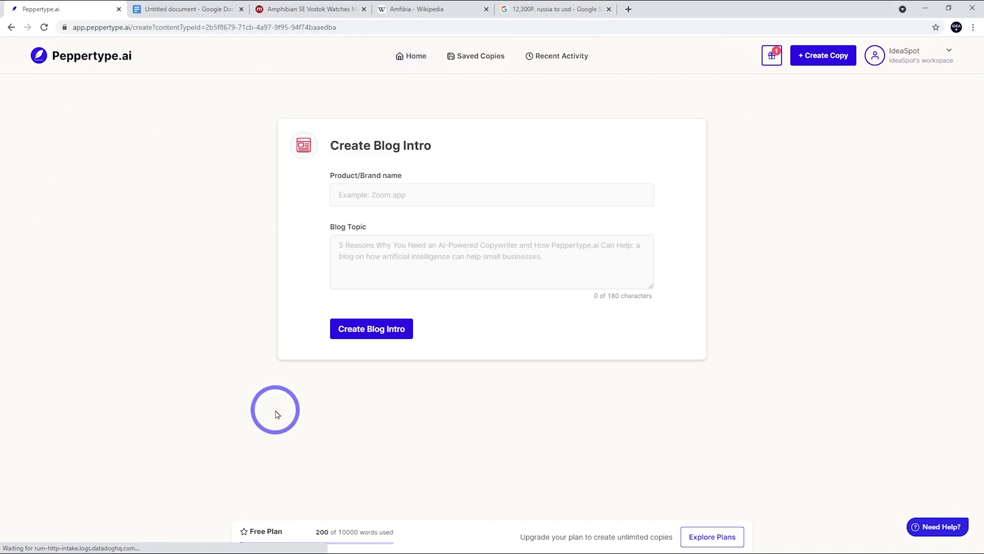
pyautogui.click(389, 197)
pyautogui.write('Vostok Amphibia')
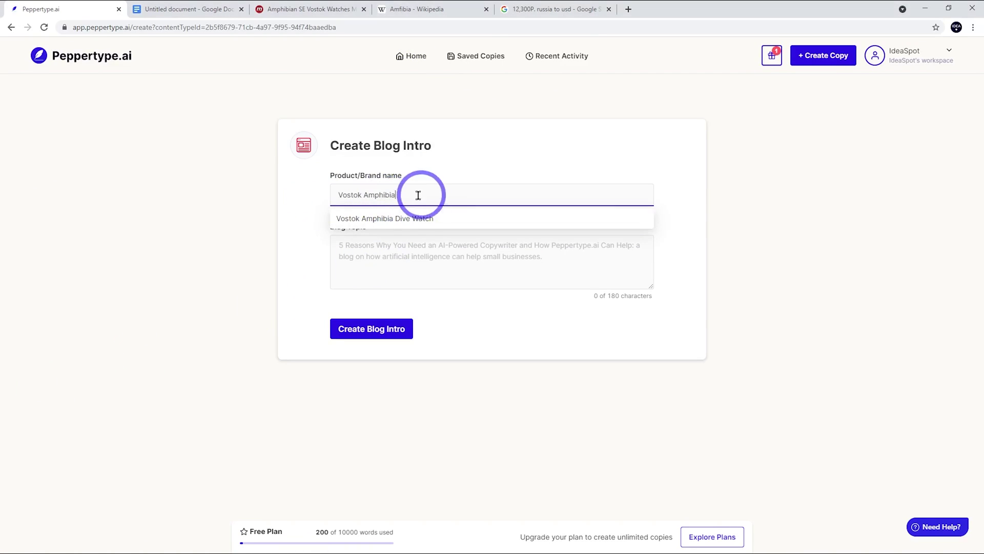
pyautogui.click(373, 216)
pyautogui.click(343, 256)
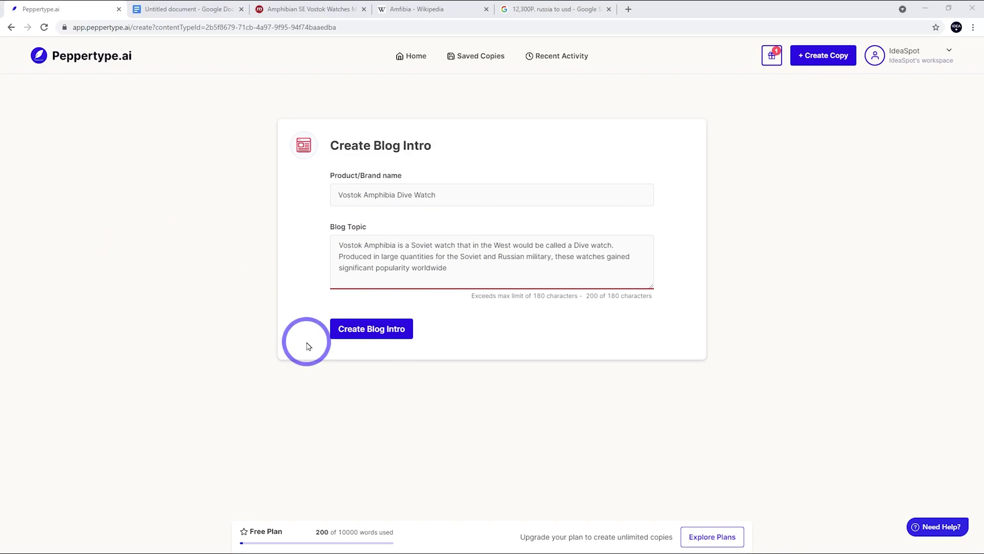
pyautogui.click(369, 329)
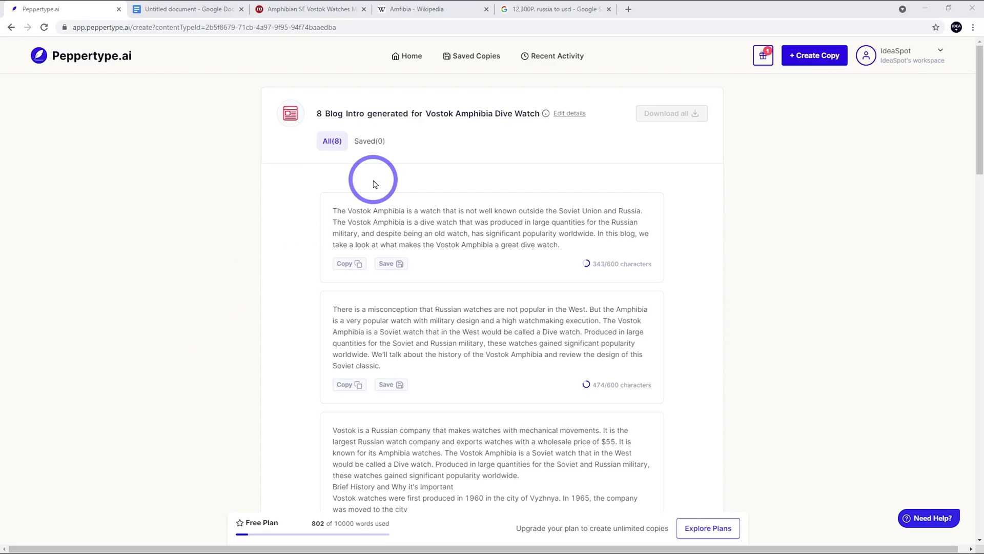
# Step: Paste the 307-character intro below the doc's conclusion, followed by a new line
pyautogui.scroll(-1, 458, 213)
pyautogui.scroll(-2, 463, 213)
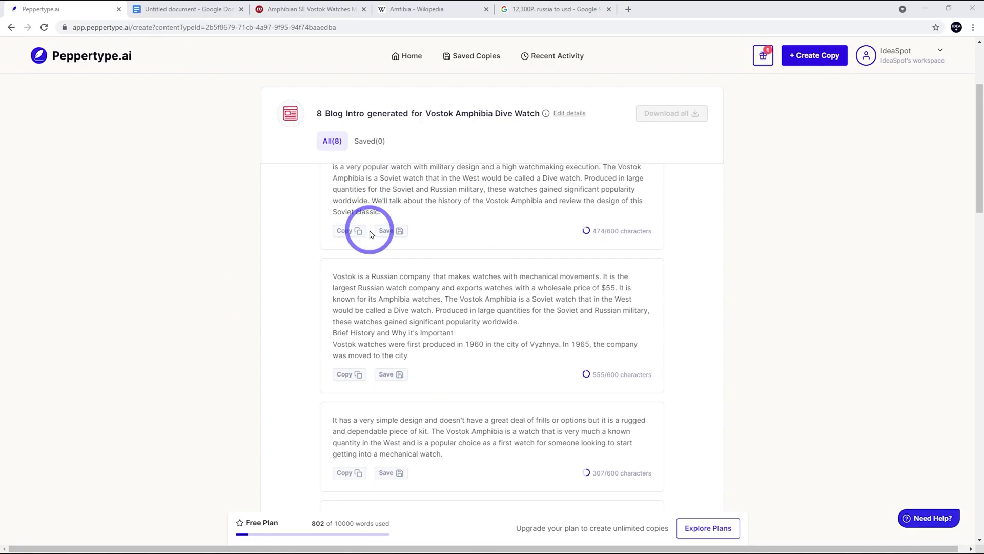
pyautogui.scroll(-1, 367, 228)
pyautogui.click(344, 422)
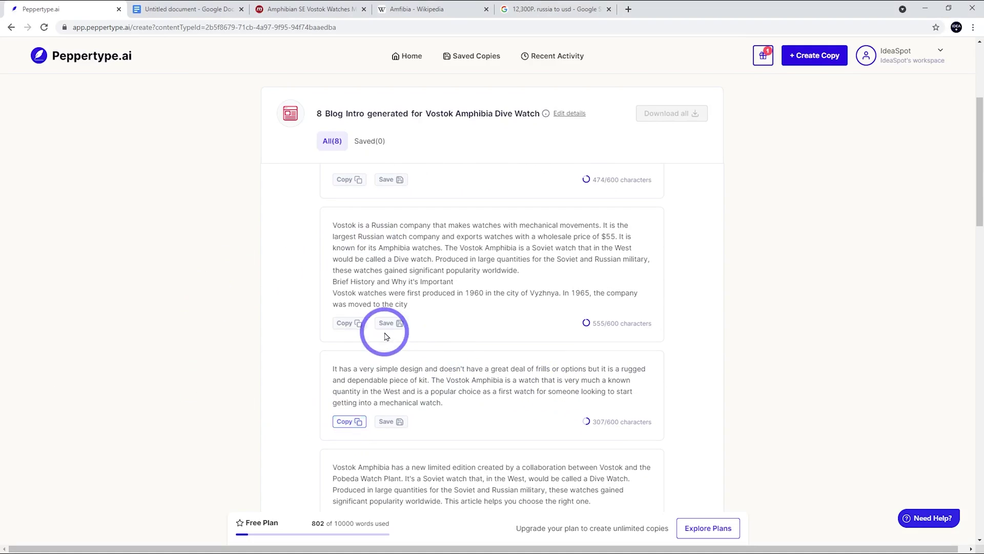
pyautogui.click(187, 16)
pyautogui.hotkey('ctrl', 'v')
pyautogui.press('Return')
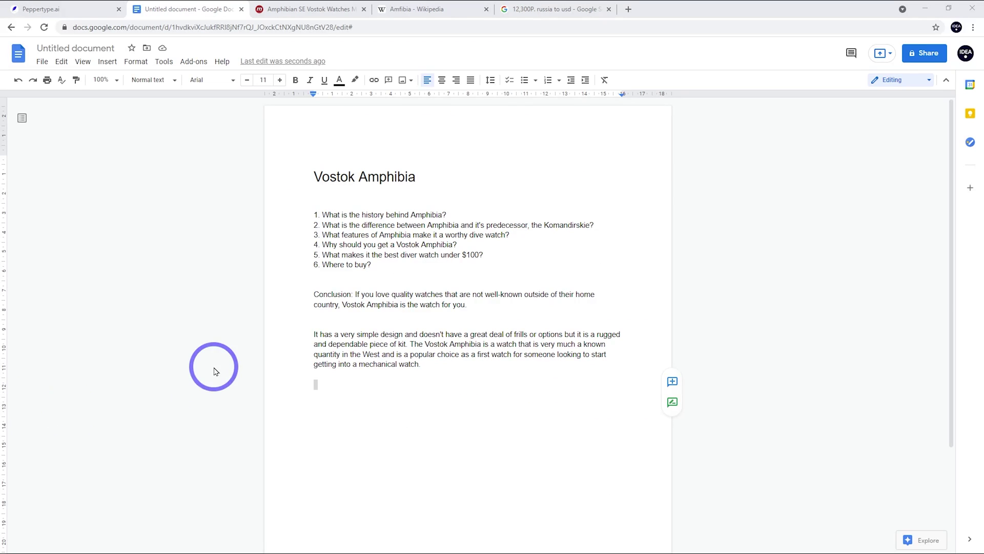
pyautogui.click(97, 9)
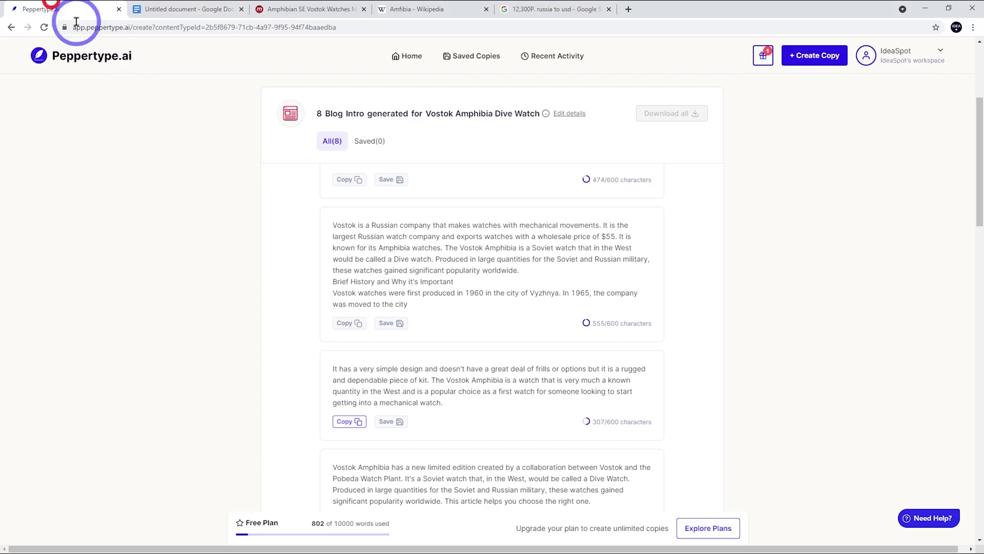
# Step: Open Blog Heading Expander and autofill the saved Vostok Amphibia product and topic
pyautogui.click(98, 58)
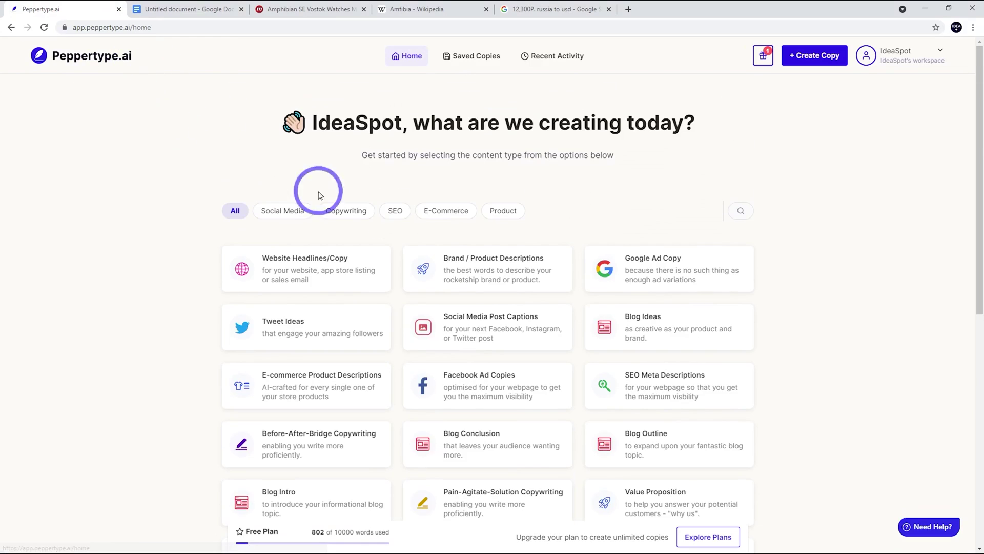
pyautogui.scroll(-3, 506, 319)
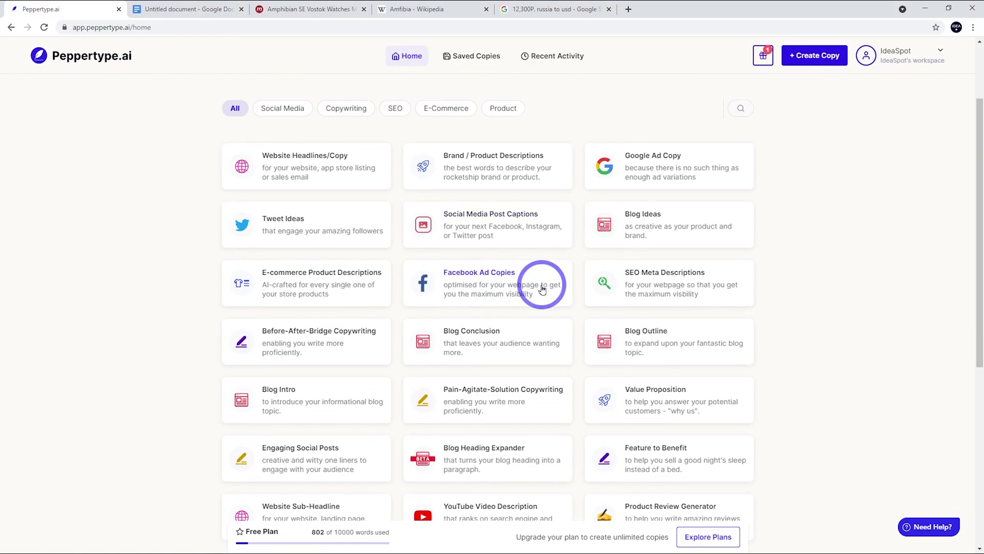
pyautogui.click(463, 352)
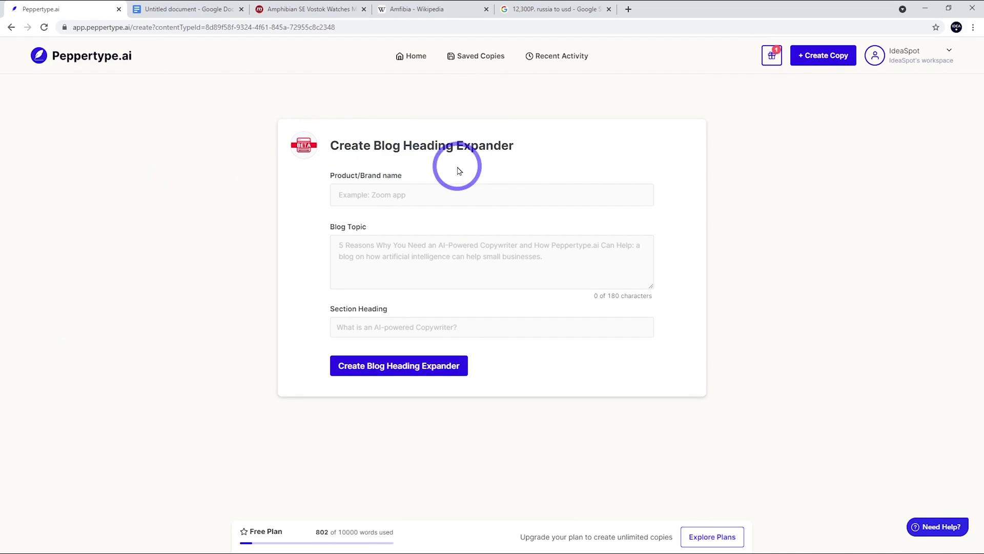
pyautogui.click(362, 196)
pyautogui.click(354, 218)
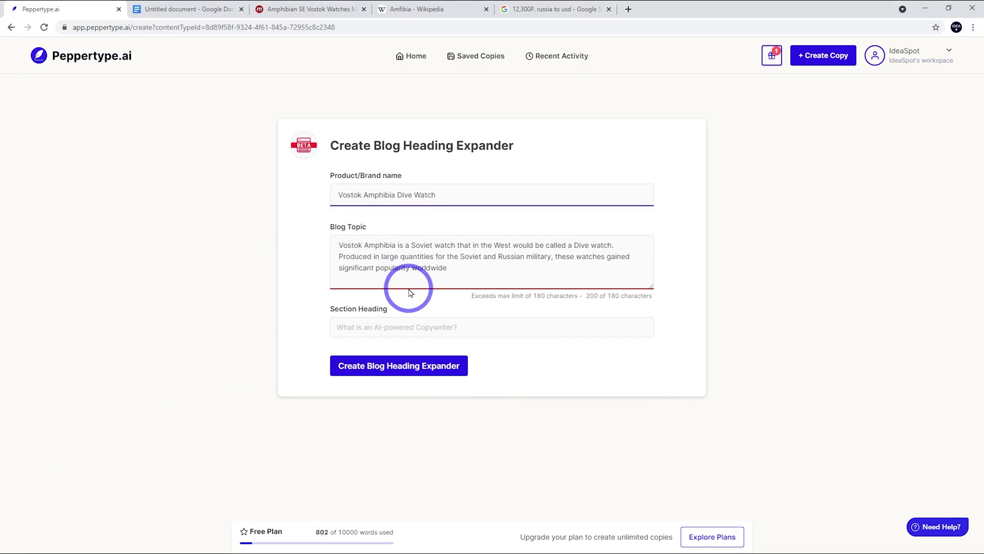
# Step: Set Section Heading to 'What is the history behind Vostok Amphibia?' and generate paragraphs
pyautogui.click(189, 8)
pyautogui.moveTo(456, 218); pyautogui.dragTo(325, 217)
pyautogui.hotkey('ctrl', 'c')
pyautogui.click(93, 9)
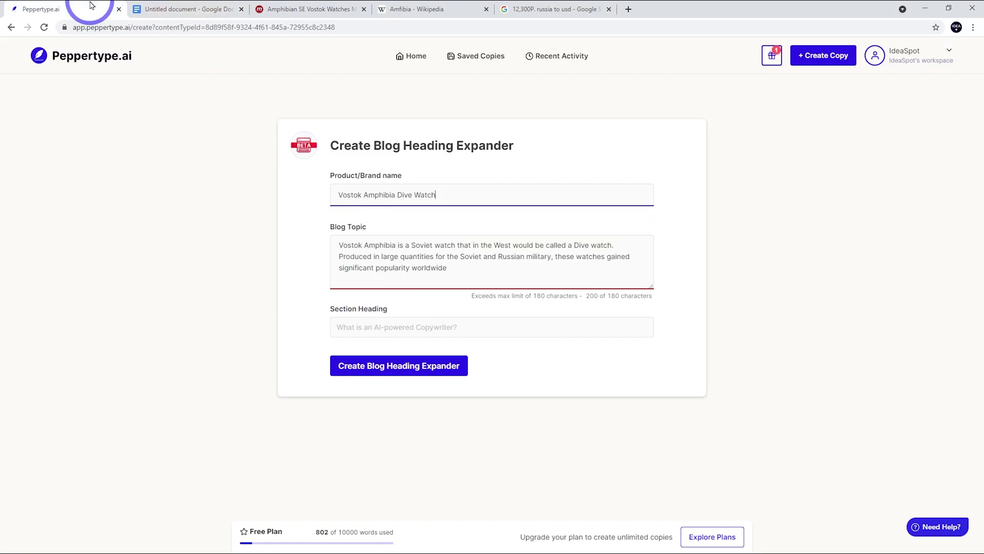
pyautogui.click(405, 325)
pyautogui.hotkey('ctrl', 'v')
pyautogui.click(429, 327)
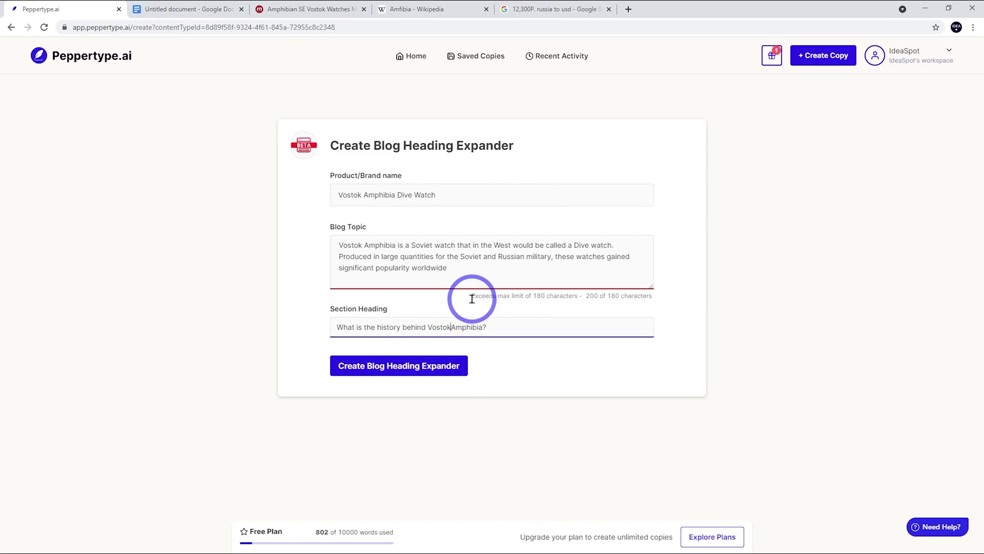
pyautogui.click(409, 365)
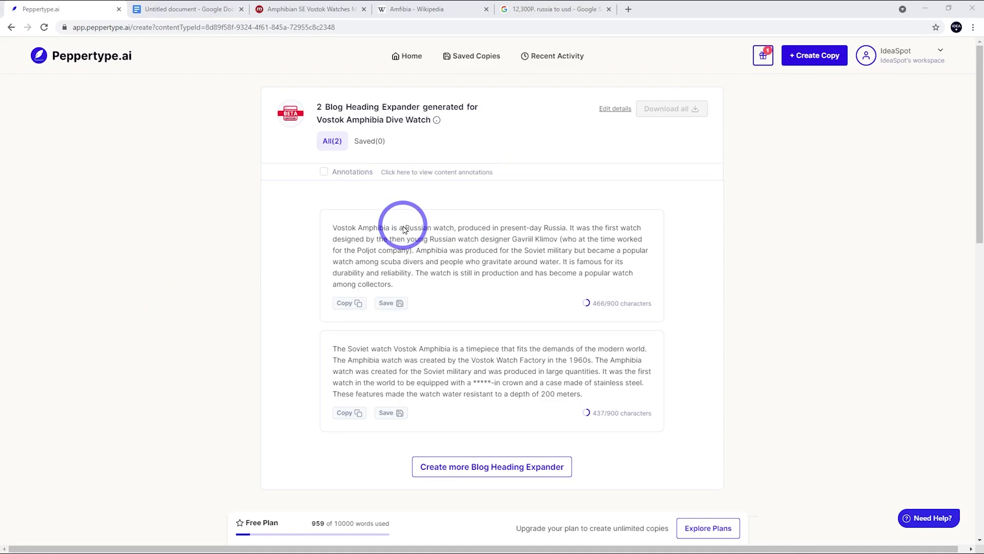
# Step: Copy the first generated history paragraph, 466 characters long
pyautogui.scroll(-3, 306, 336)
pyautogui.scroll(3, 488, 479)
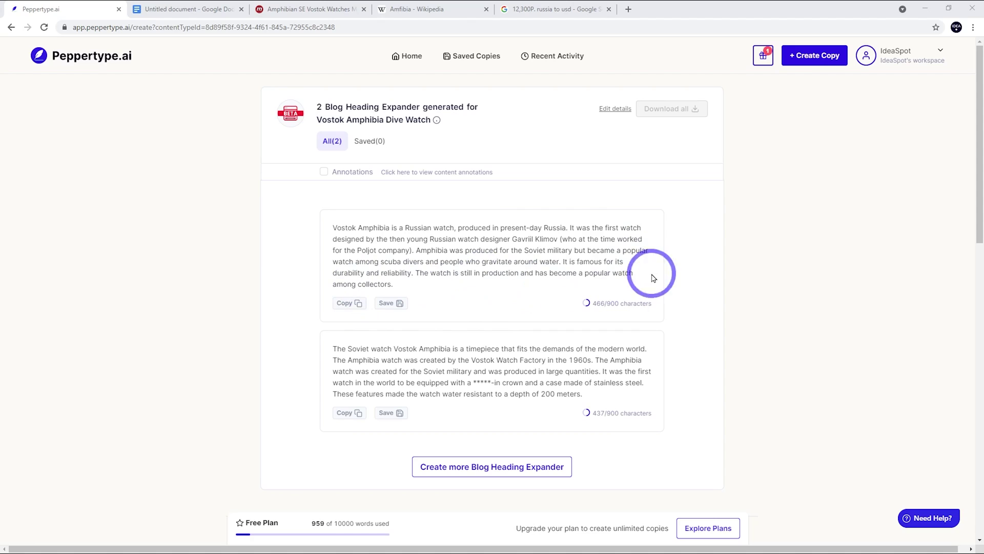
pyautogui.click(352, 304)
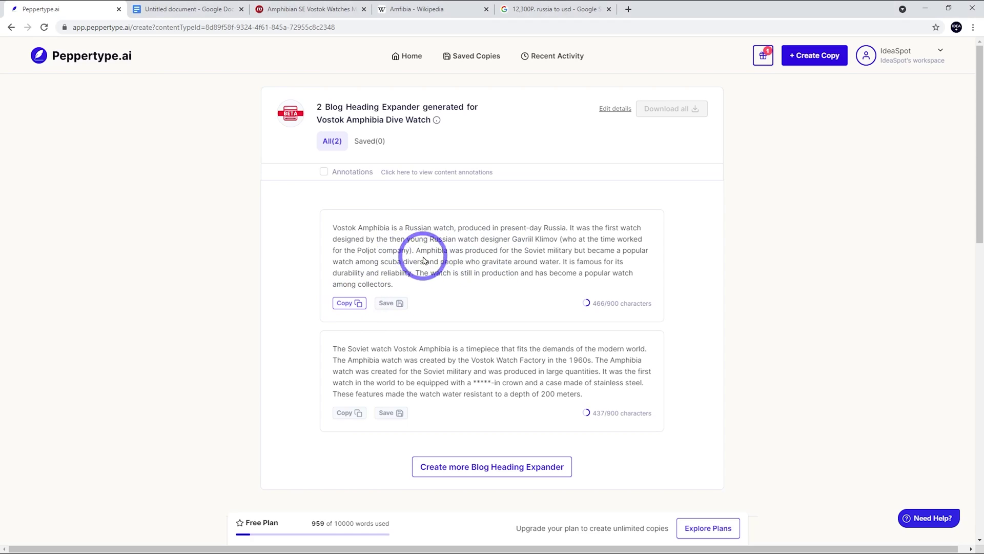
# Step: Paste the generated Amphibia history paragraph on a new line after the conclusion
pyautogui.hotkey('ctrl', 'Tab')
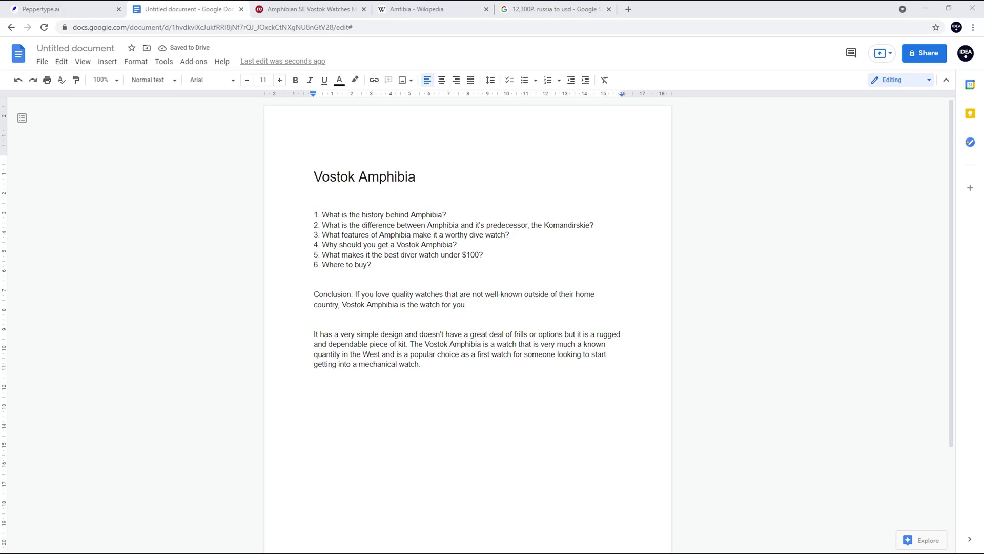
pyautogui.press('Return')
pyautogui.hotkey('ctrl', 'v')
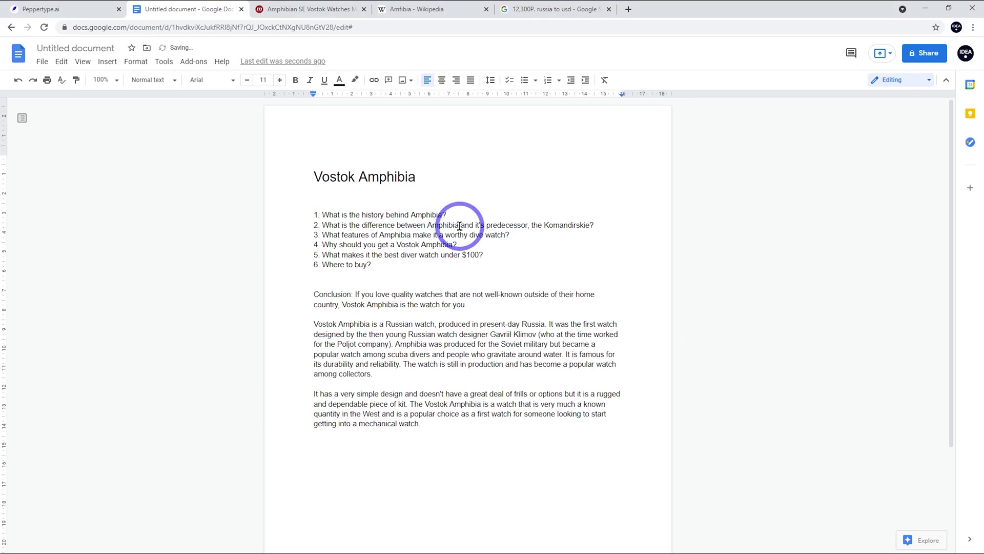
# Step: Add outline question 1, 'What is the history behind Amphibia?', as a heading above the paragraph
pyautogui.moveTo(447, 216); pyautogui.dragTo(309, 212)
pyautogui.click(357, 303)
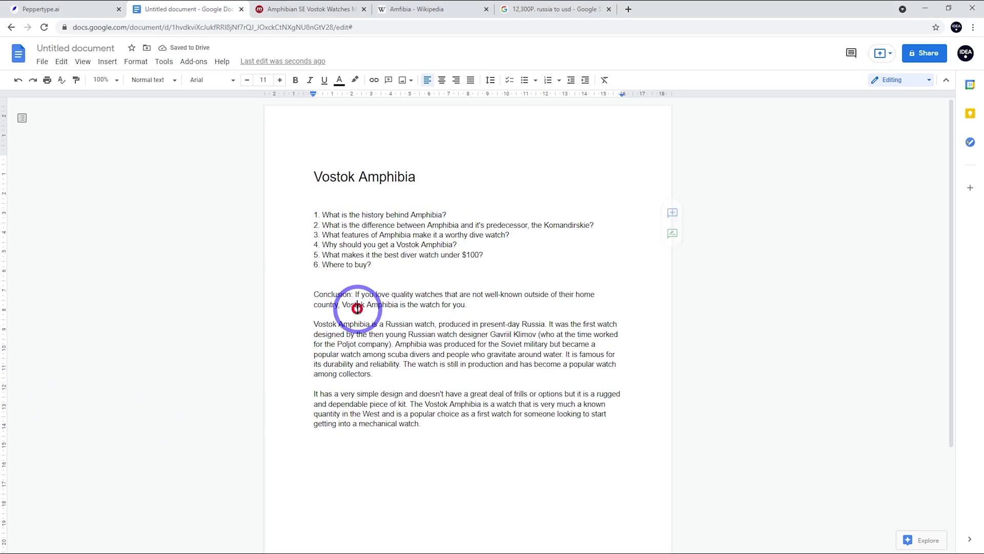
pyautogui.press('Return')
pyautogui.press('Return')
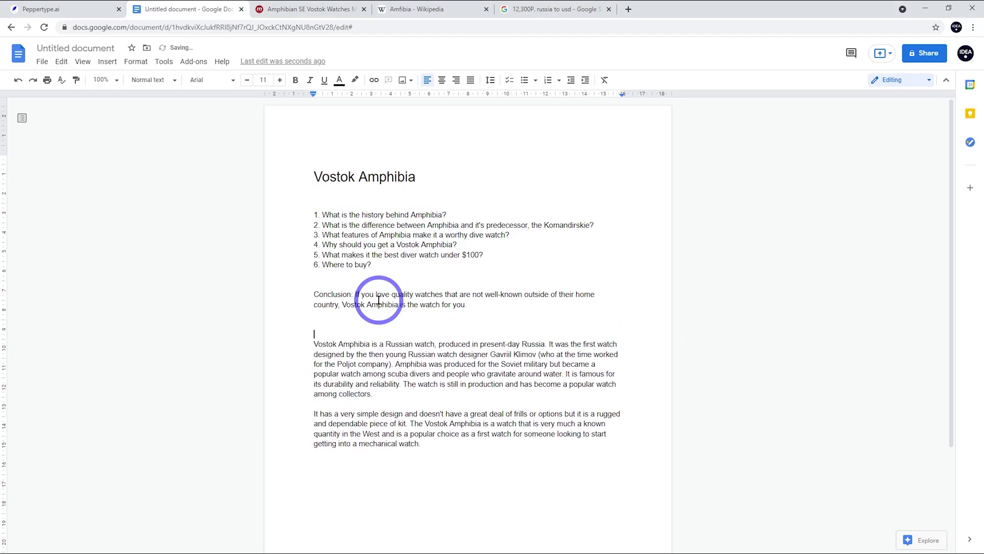
pyautogui.click(467, 329)
pyautogui.click(338, 324)
pyautogui.click(374, 327)
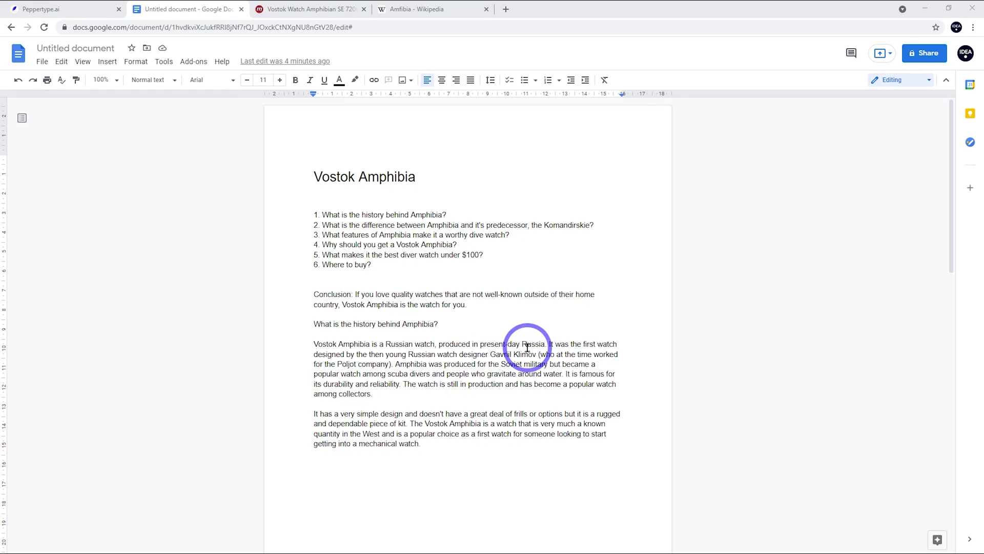
# Step: Copy the designers' names from the Amfibia Wikipedia article and paste them over the paragraph's designer credit
pyautogui.click(430, 9)
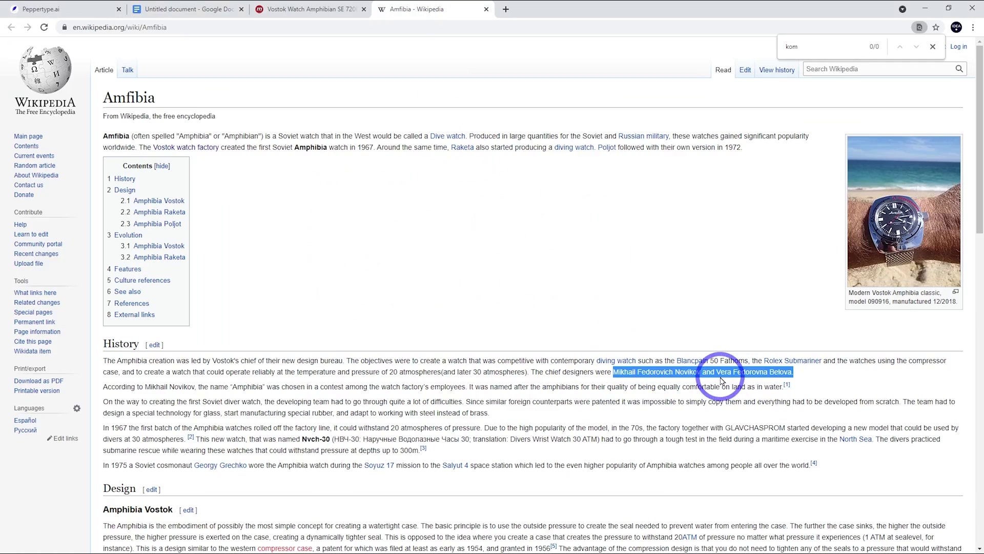
pyautogui.rightClick(736, 374)
pyautogui.click(751, 382)
pyautogui.click(176, 18)
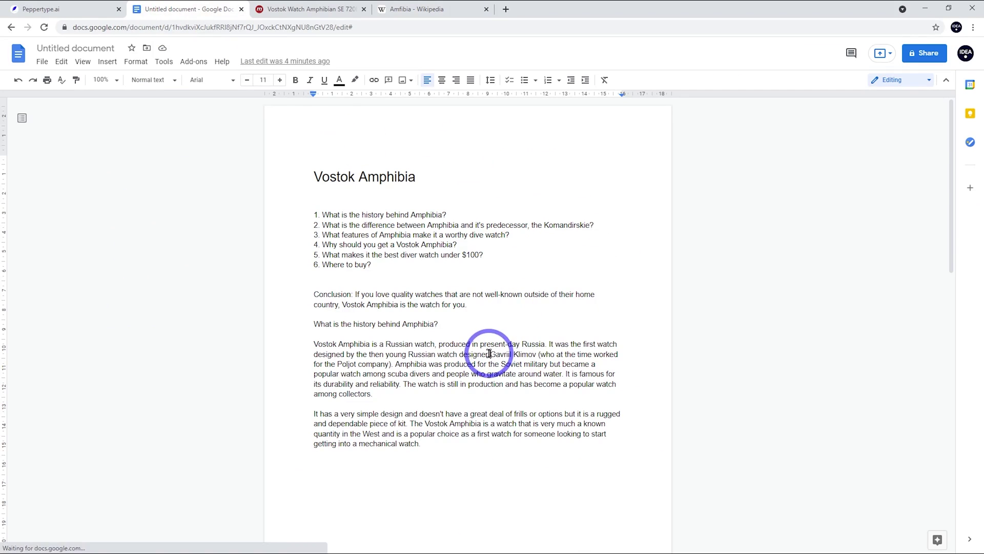
pyautogui.moveTo(490, 354); pyautogui.dragTo(390, 363)
pyautogui.hotkey('ctrl', 'v')
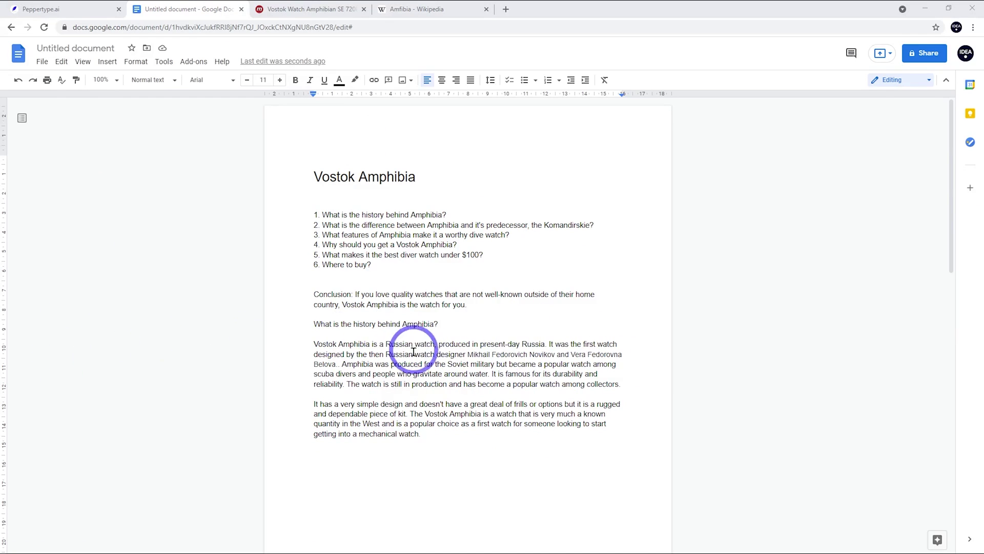
# Step: Delete the 'first watch' claim and the redundant word 'then' from the history paragraph
pyautogui.click(338, 366)
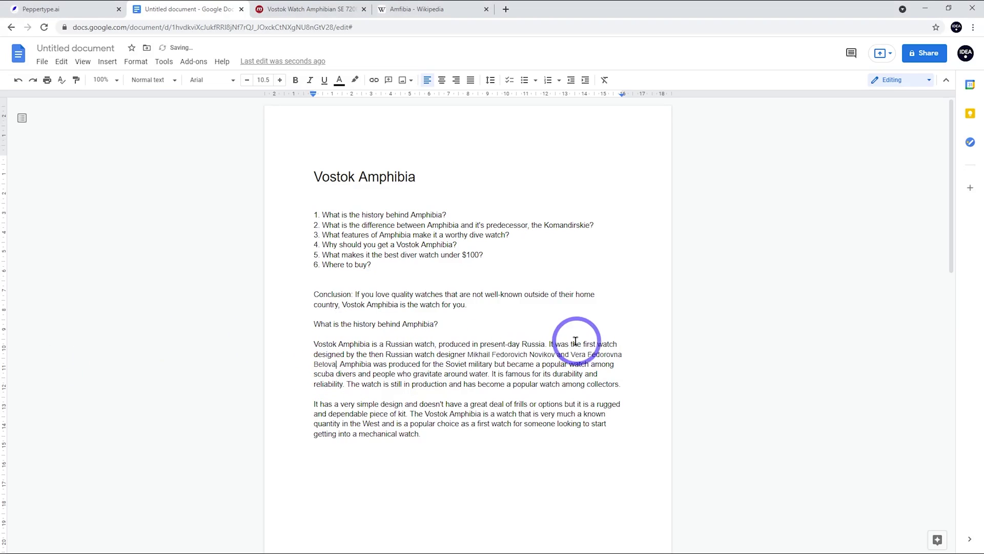
pyautogui.moveTo(573, 345); pyautogui.dragTo(617, 342)
pyautogui.press('BackSpace')
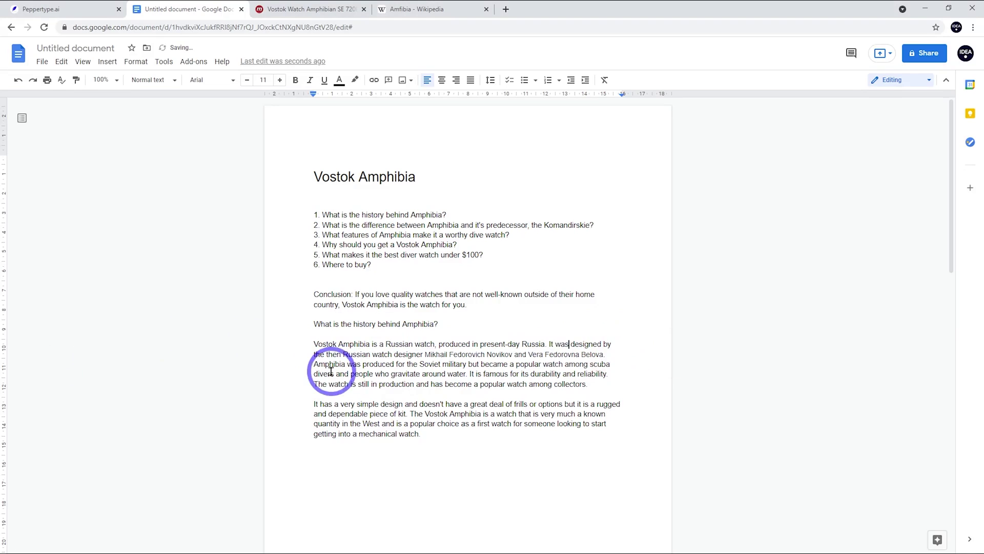
pyautogui.doubleClick(332, 353)
pyautogui.press('BackSpace')
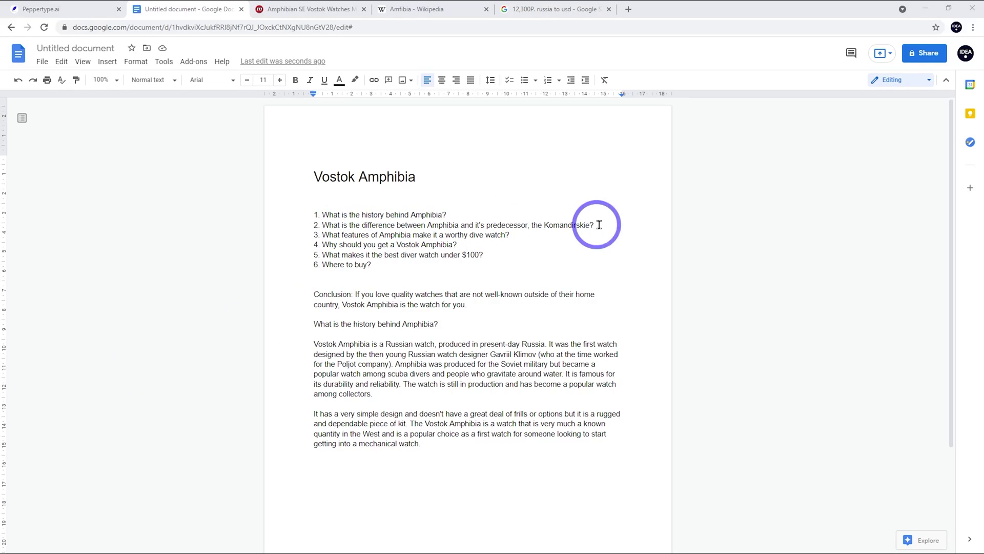
# Step: Use outline question 2 as the Blog Heading Expander's Section Heading and review the four generated paragraphs
pyautogui.moveTo(609, 225); pyautogui.dragTo(322, 226)
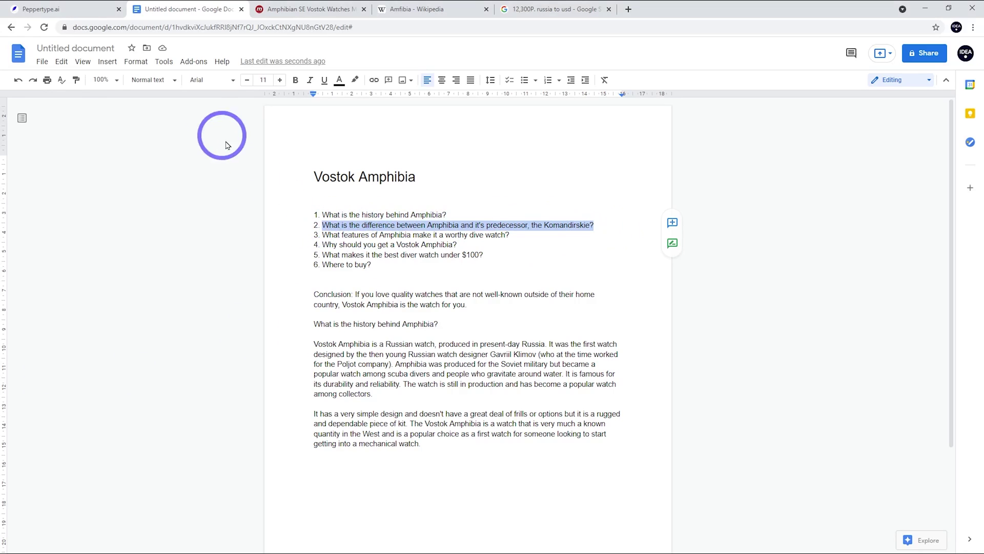
pyautogui.click(38, 9)
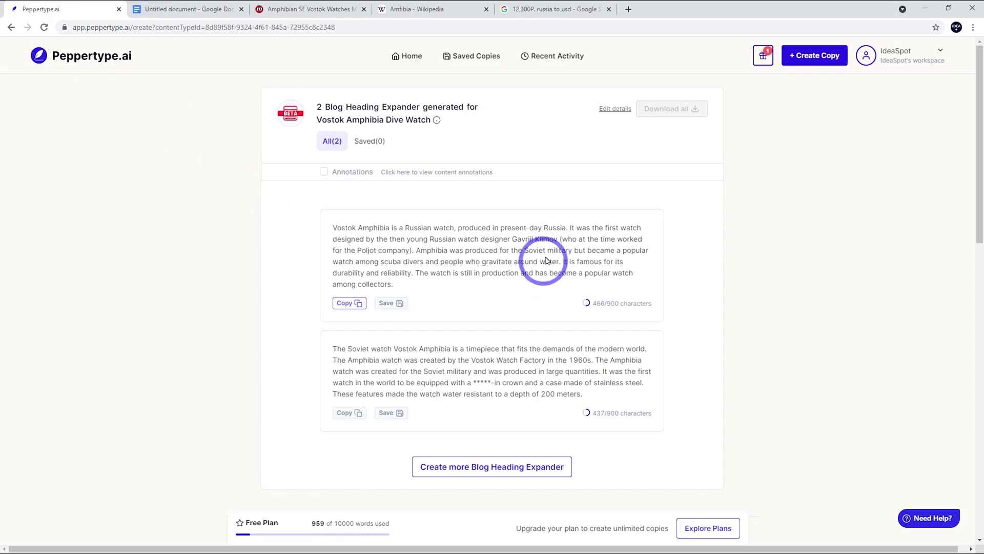
pyautogui.click(615, 111)
pyautogui.moveTo(540, 328); pyautogui.dragTo(354, 323)
pyautogui.hotkey('ctrl', 'v')
pyautogui.click(373, 365)
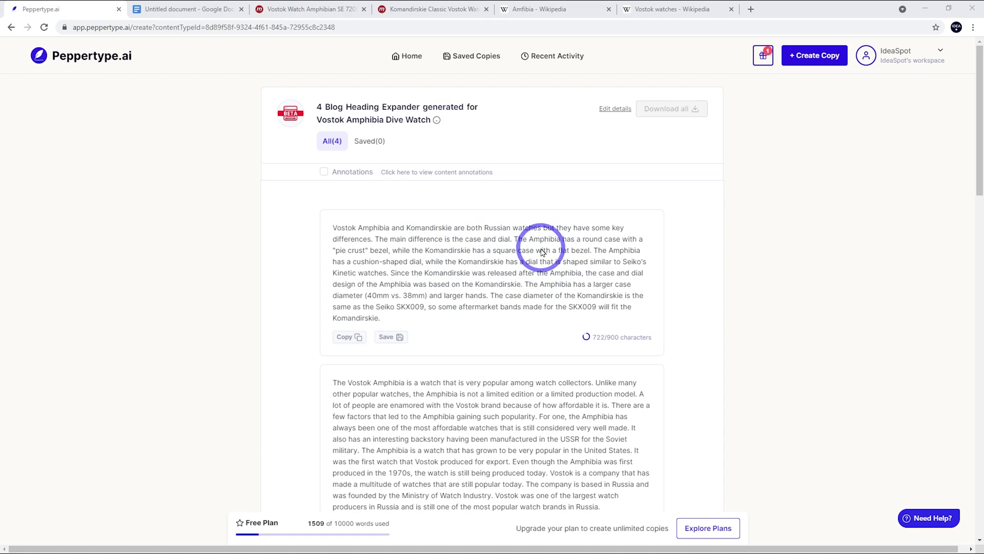
pyautogui.scroll(-1, 555, 234)
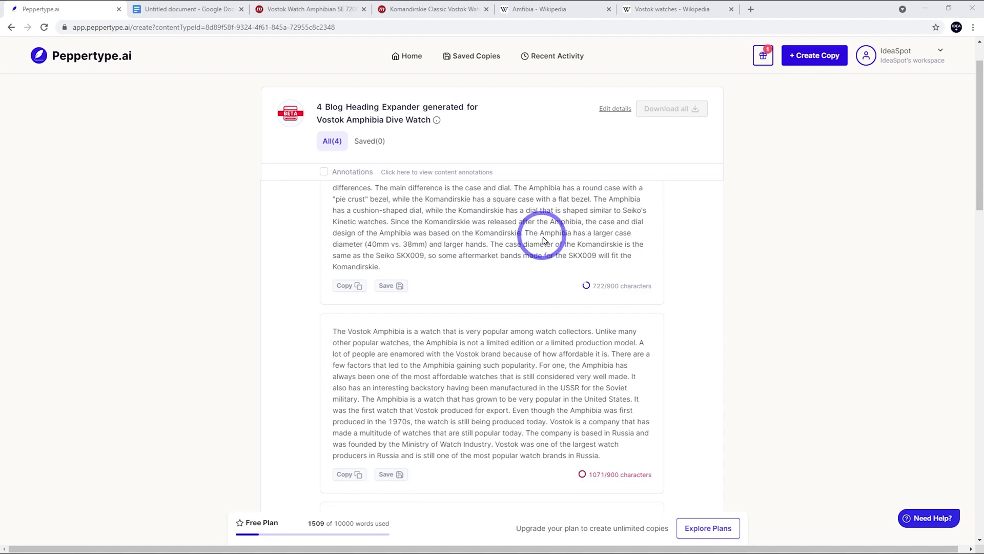
pyautogui.scroll(1, 512, 190)
pyautogui.scroll(-1, 487, 257)
pyautogui.scroll(-1, 483, 272)
pyautogui.scroll(-1, 507, 245)
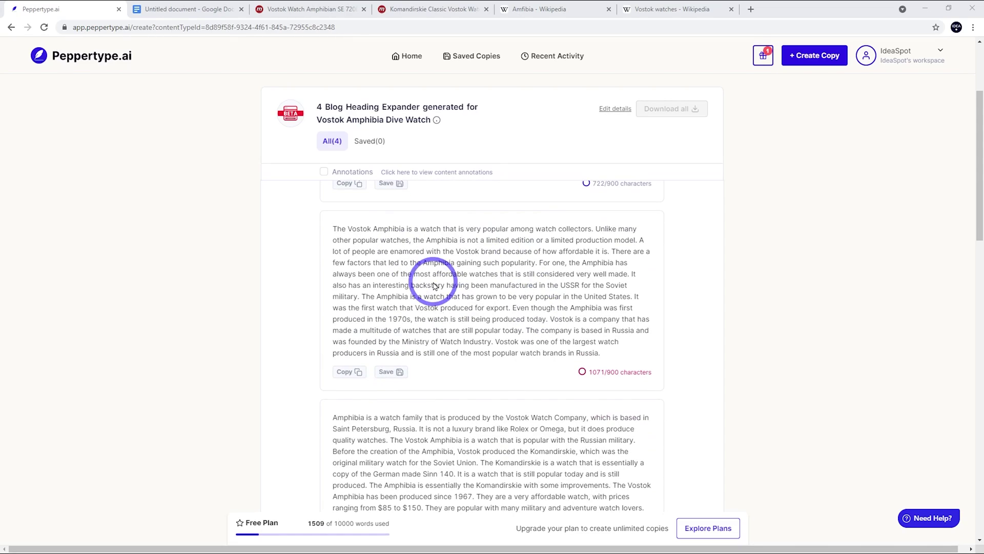
pyautogui.scroll(-3, 441, 256)
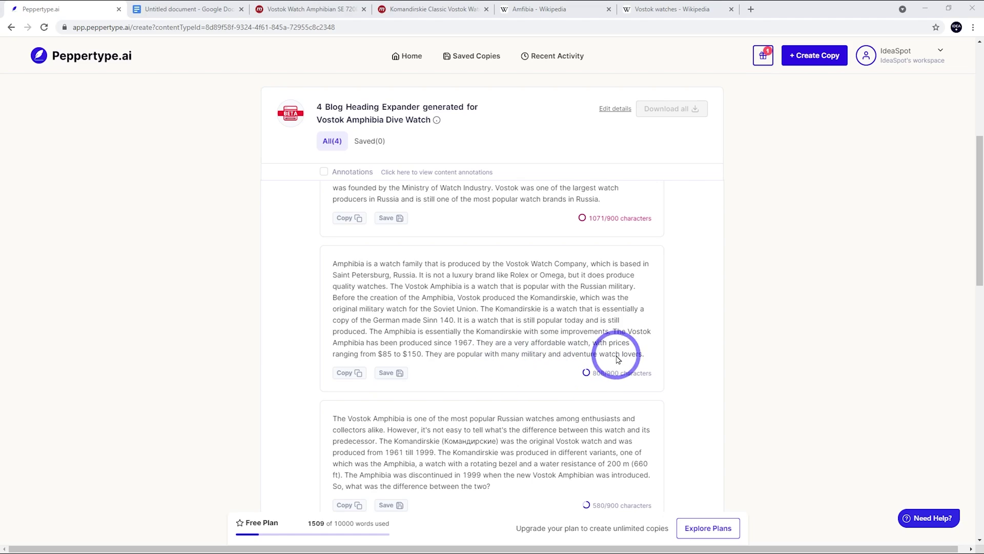
# Step: Copy the Amphibia watch-family paragraph and paste it below the last paragraph of the post
pyautogui.click(346, 373)
pyautogui.hotkey('ctrl', 'Tab')
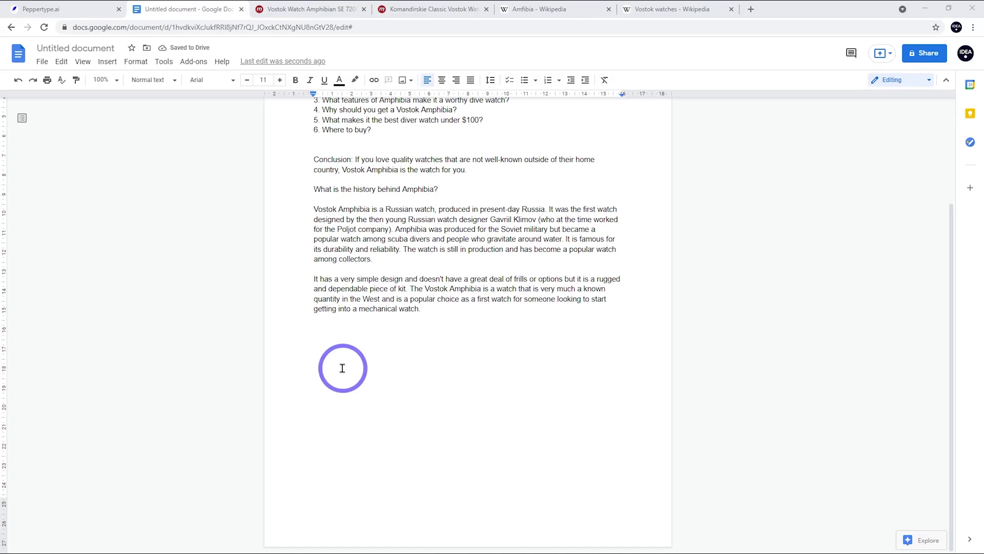
pyautogui.click(345, 332)
pyautogui.hotkey('ctrl', 'v')
# Step: Add outline question 2 on the Komandirskie difference as its heading, without the '2.' numbering
pyautogui.scroll(1, 414, 208)
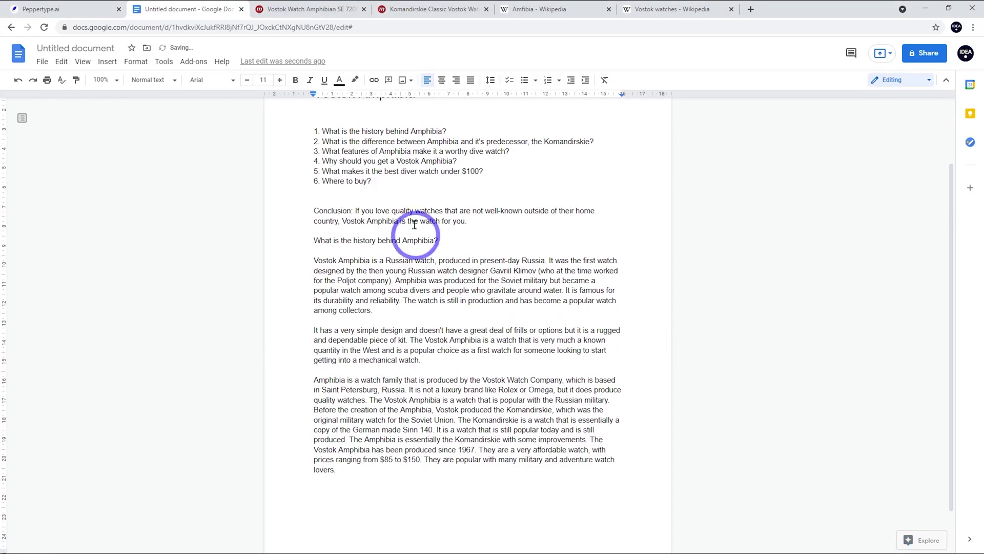
pyautogui.moveTo(599, 142); pyautogui.dragTo(311, 140)
pyautogui.click(359, 369)
pyautogui.press('Return')
pyautogui.press('Return')
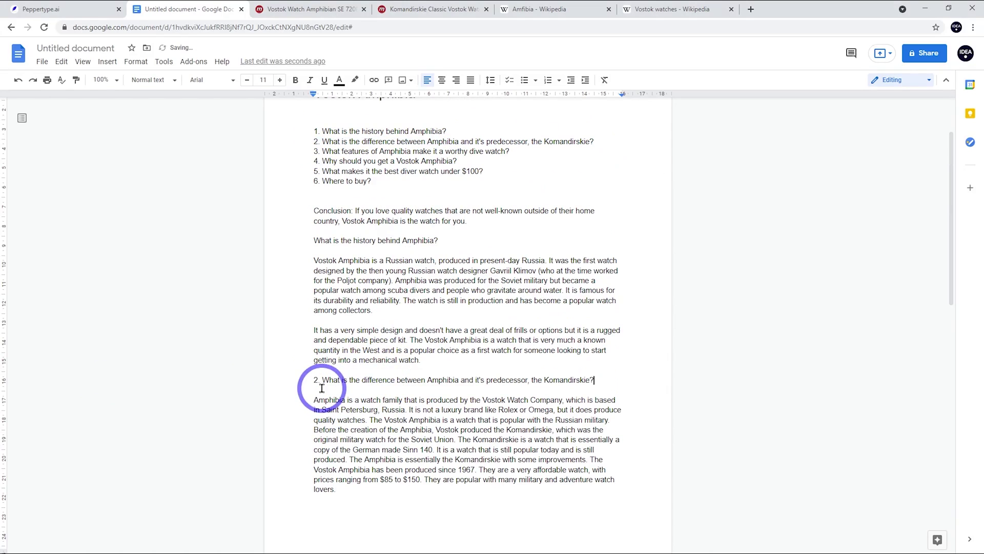
pyautogui.click(322, 380)
pyautogui.press('BackSpace')
pyautogui.press('BackSpace')
pyautogui.press('BackSpace')
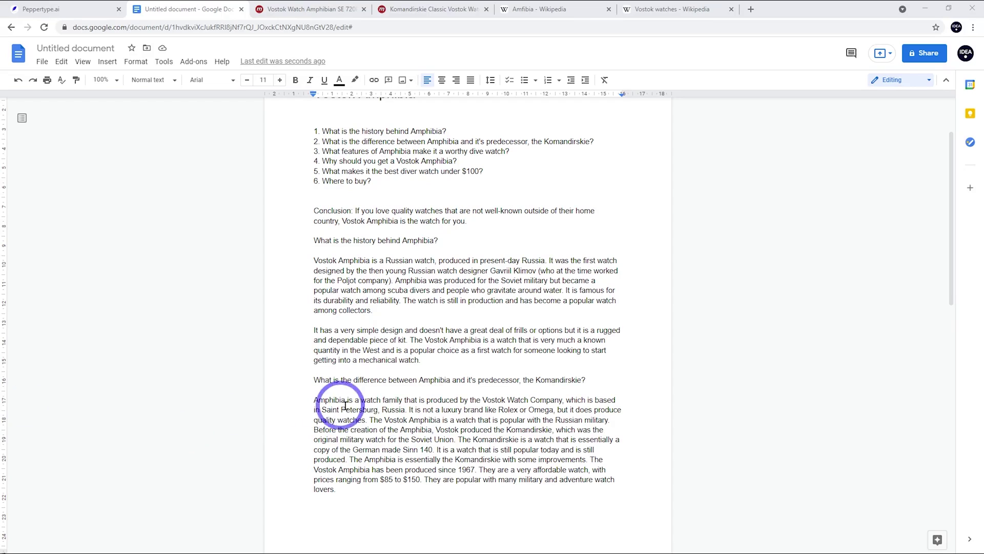
# Step: Delete the paragraph's first two sentences so it starts at 'The Vostok Amphibia', then mark the Sinn 140 reference
pyautogui.moveTo(368, 421); pyautogui.dragTo(309, 403)
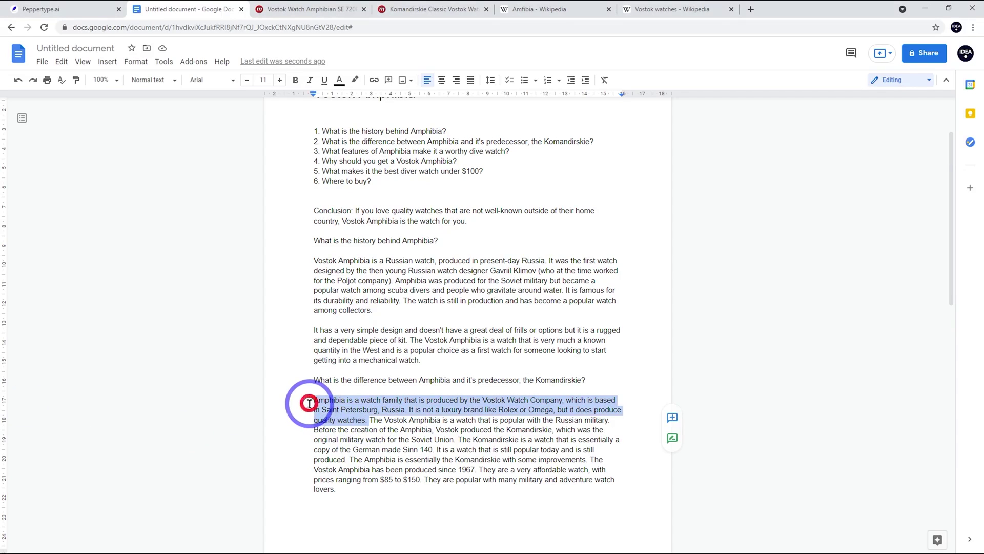
pyautogui.press('BackSpace')
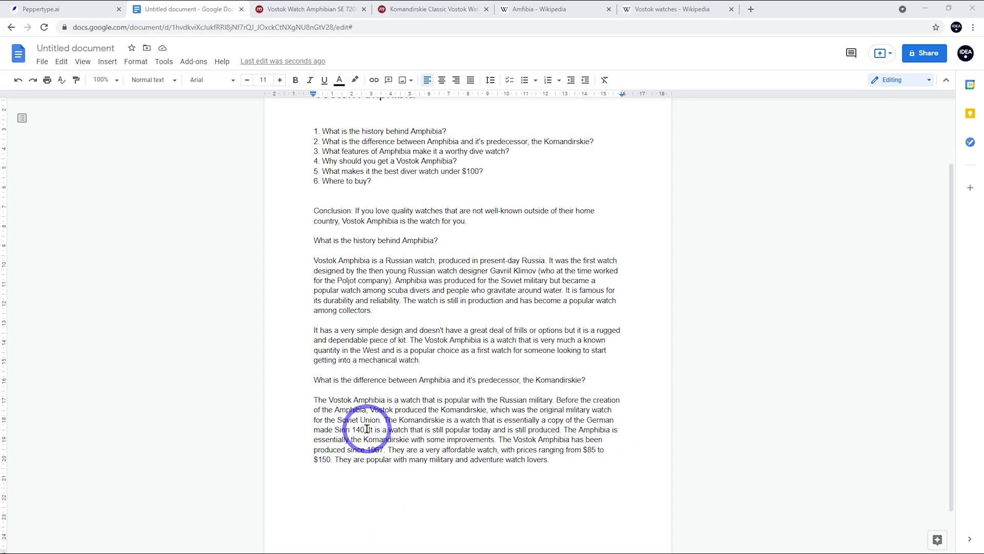
pyautogui.moveTo(368, 429); pyautogui.dragTo(335, 429)
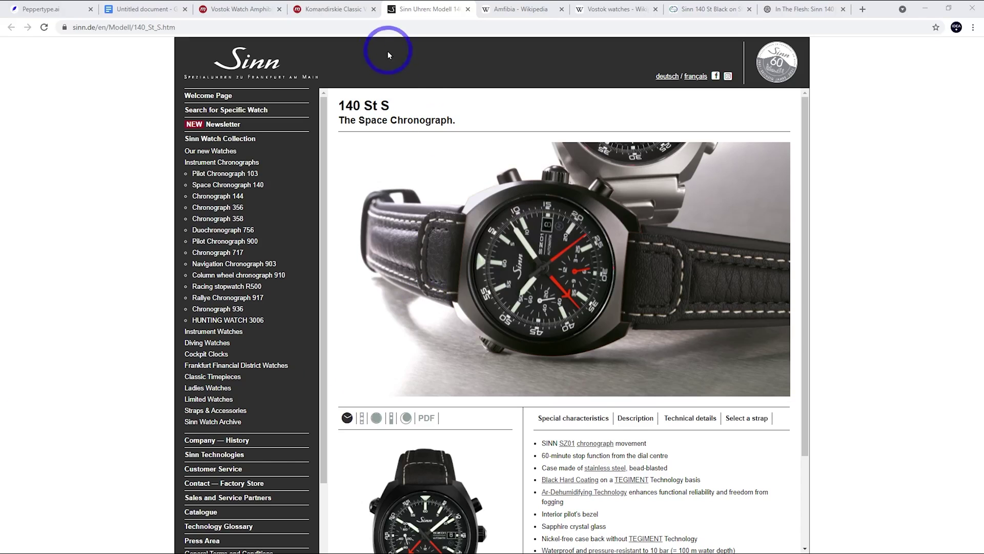
pyautogui.click(308, 9)
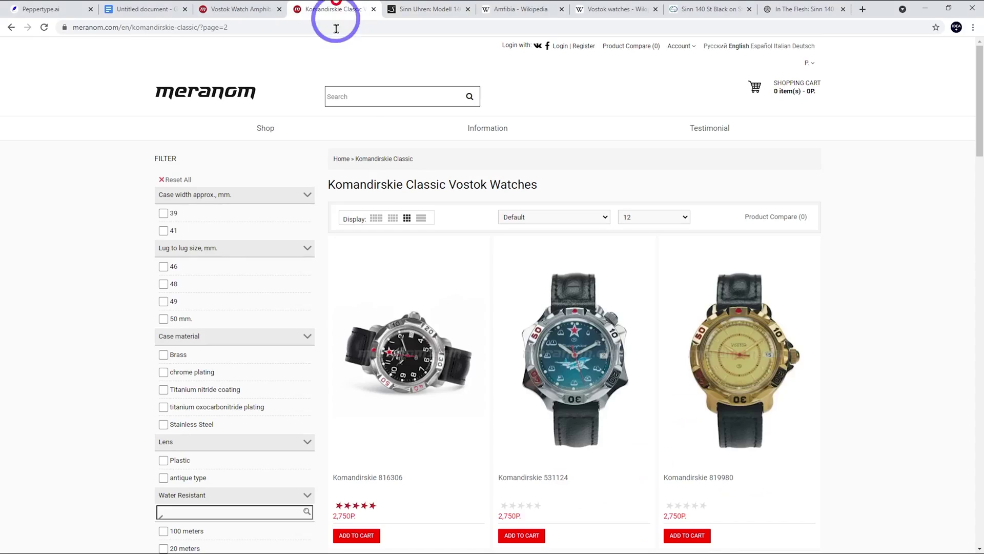
pyautogui.scroll(-10, 772, 293)
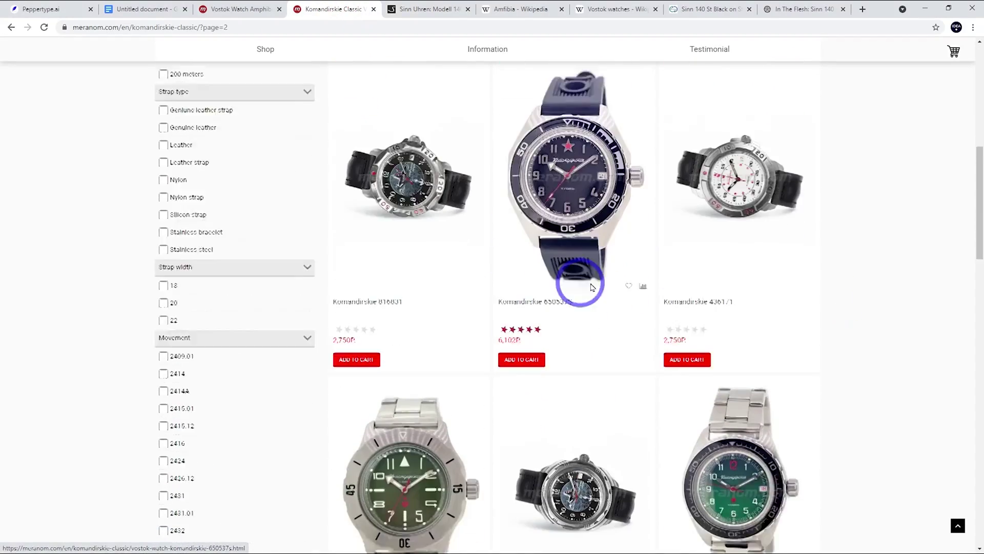
pyautogui.scroll(10, 787, 290)
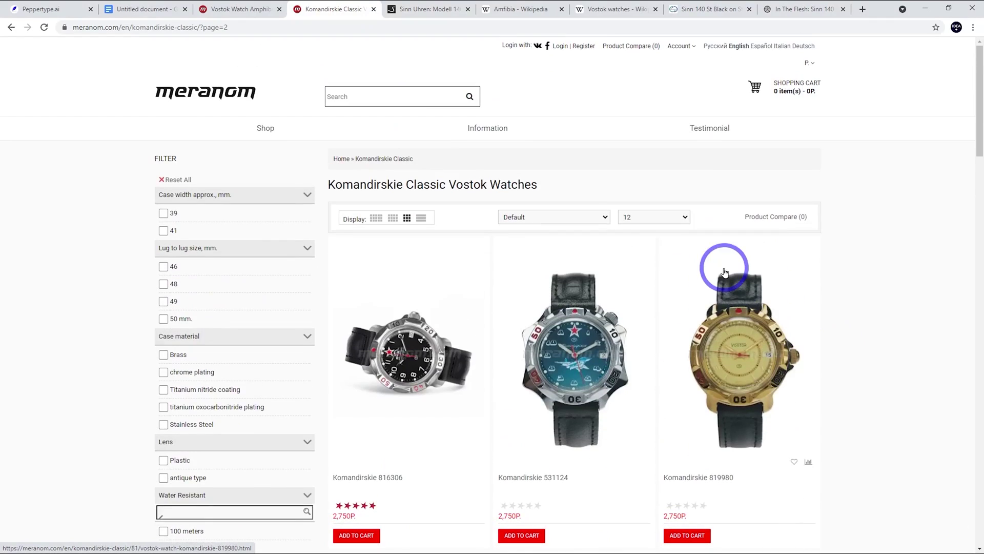
pyautogui.click(400, 7)
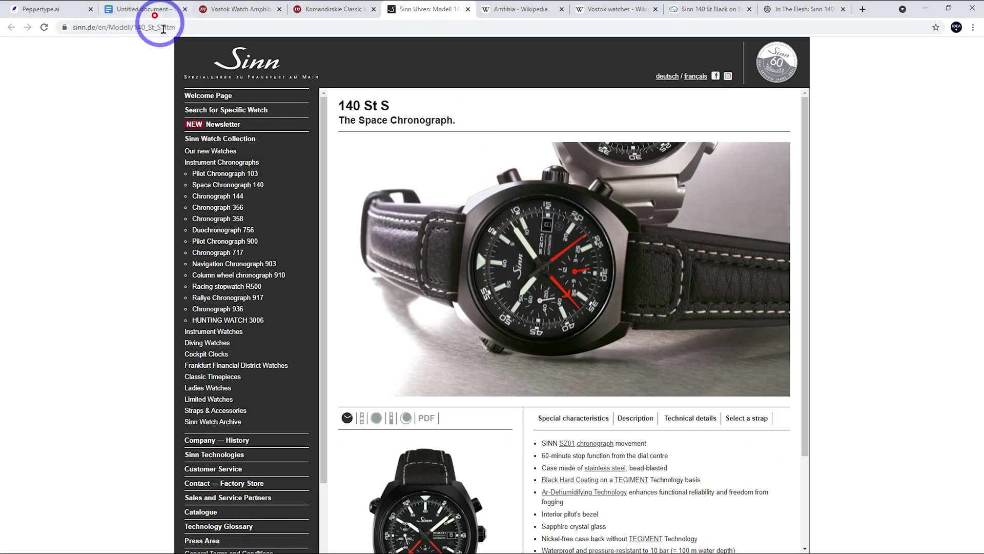
pyautogui.click(149, 9)
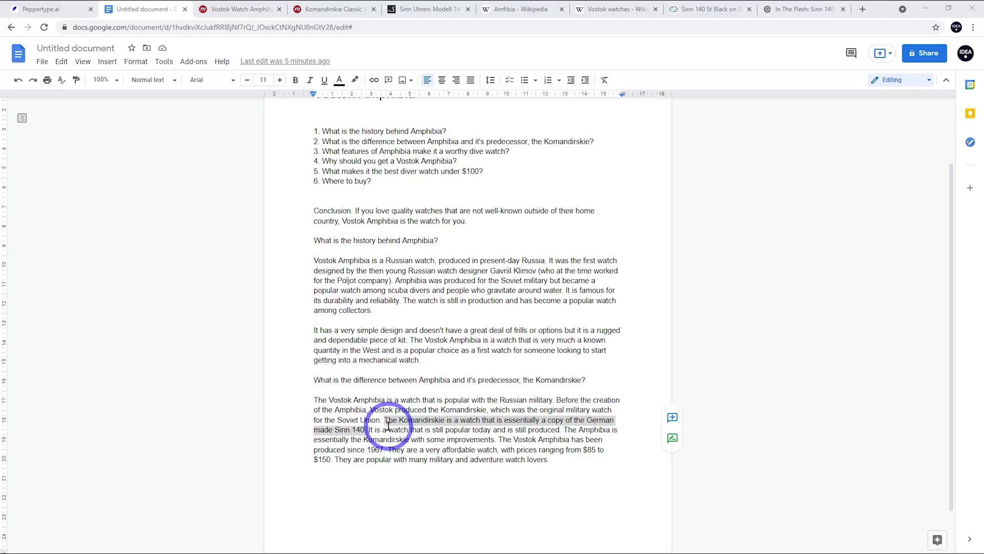
# Step: Delete the sentence calling the Komandirskie a Sinn 140 copy and check the Vostok watches Wikipedia article
pyautogui.moveTo(365, 430); pyautogui.dragTo(384, 420)
pyautogui.press('BackSpace')
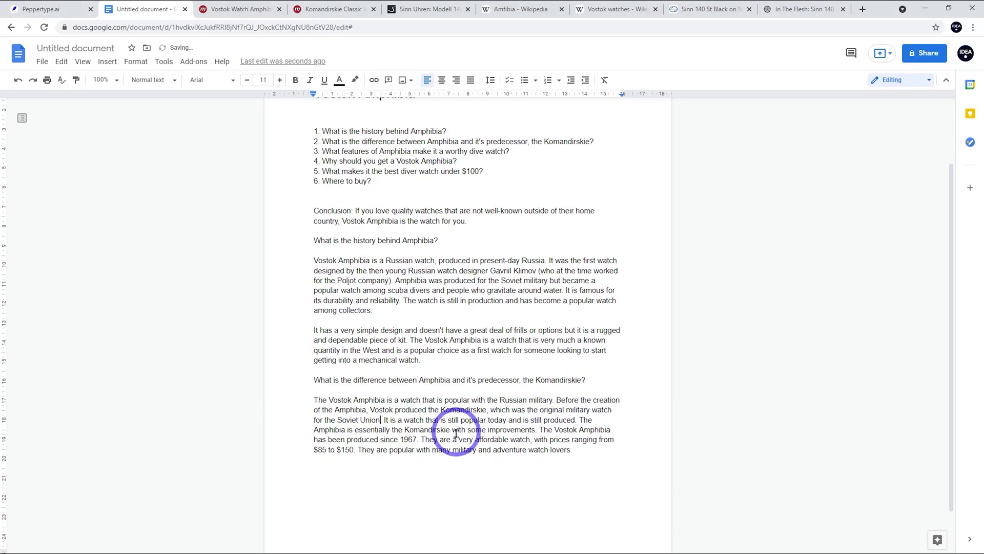
pyautogui.hotkey('ctrl', '7')
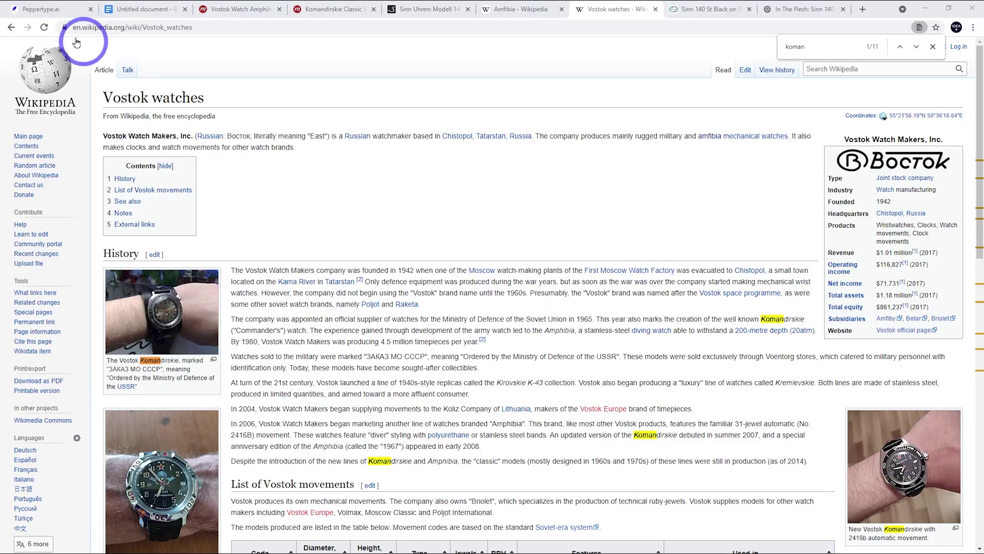
# Step: Select outline question 3 about Amphibia's dive-watch features in the blog document
pyautogui.click(116, 9)
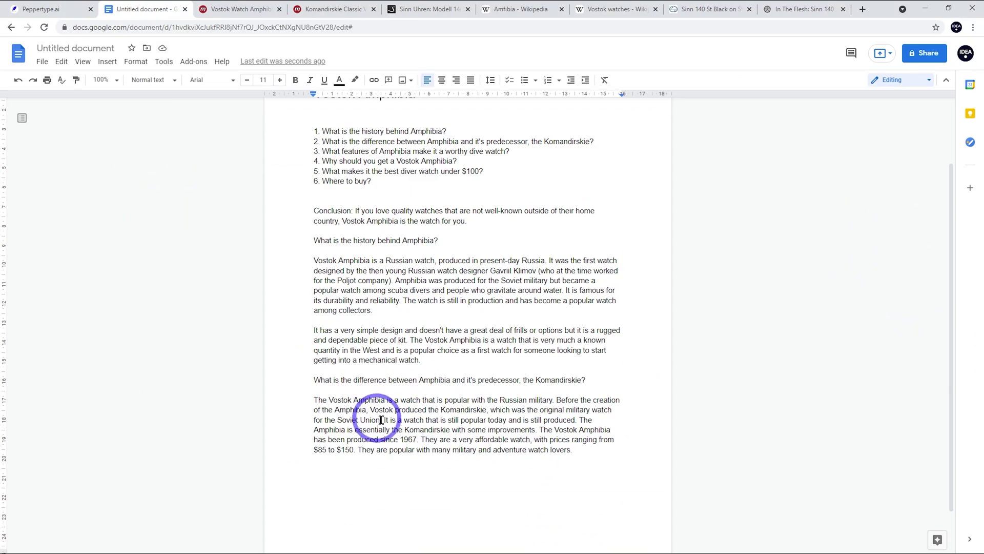
pyautogui.click(243, 380)
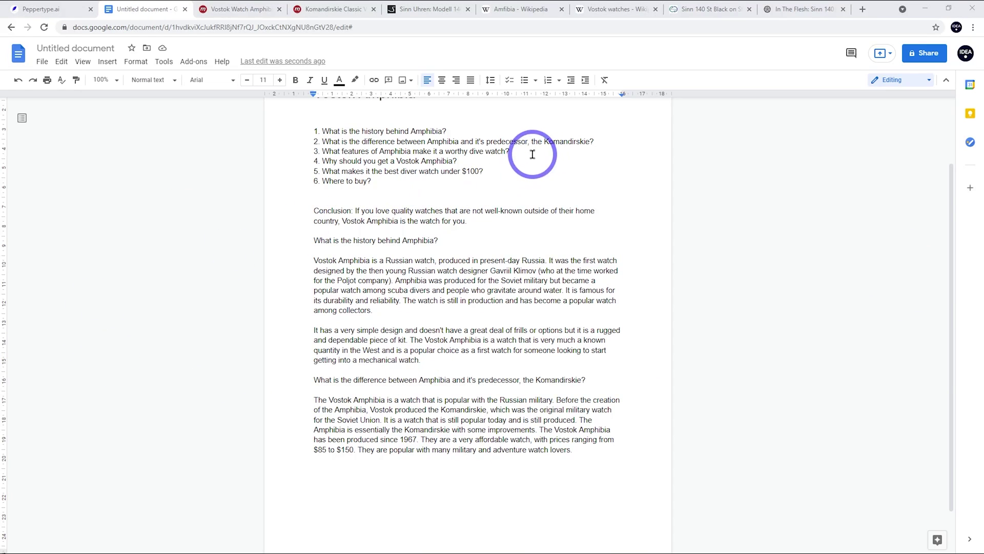
pyautogui.moveTo(531, 154); pyautogui.dragTo(326, 150)
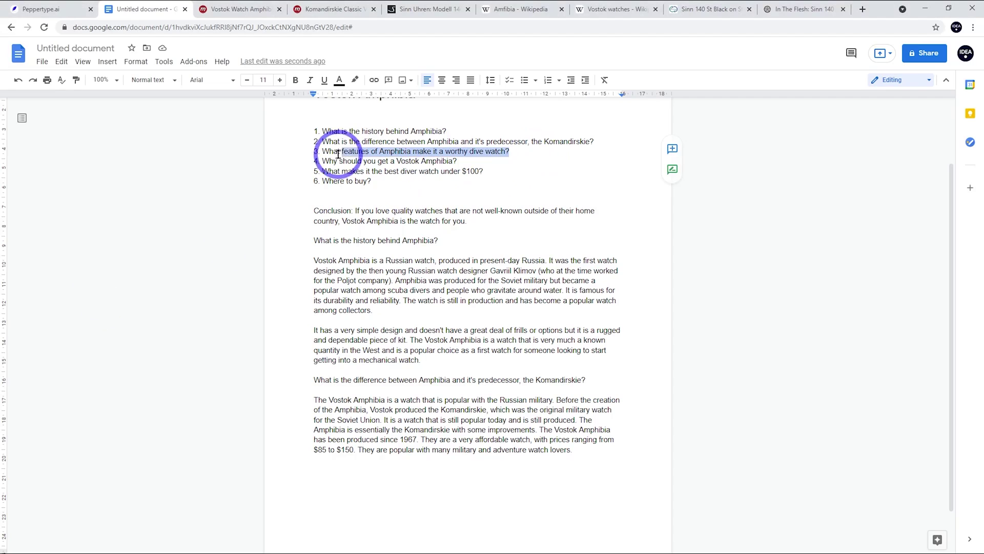
# Step: Generate paragraphs for 'What features of Amphibia make it a worthy dive watch?' and copy the great-watch-for-the-money one
pyautogui.click(36, 9)
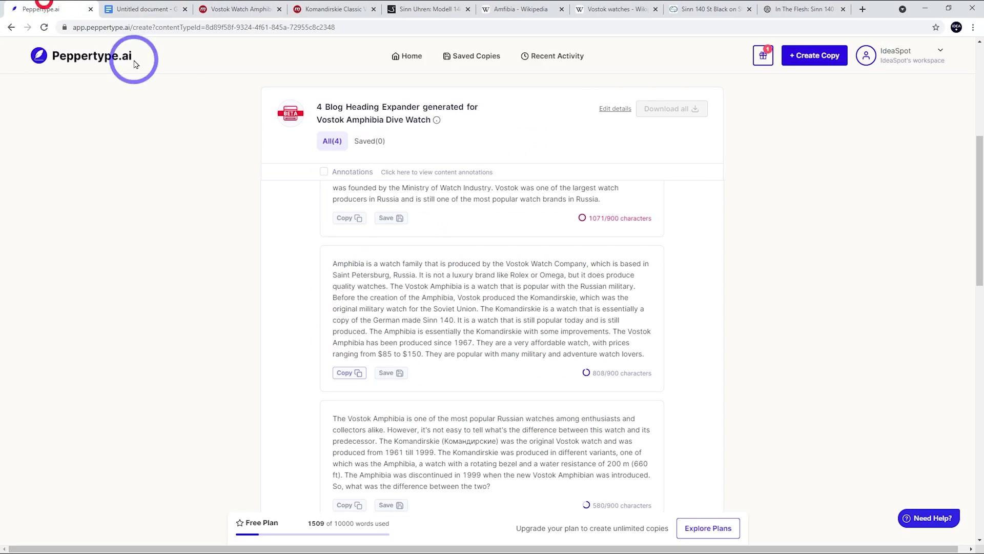
pyautogui.click(607, 109)
pyautogui.moveTo(622, 327); pyautogui.dragTo(209, 321)
pyautogui.hotkey('ctrl', 'v')
pyautogui.click(359, 372)
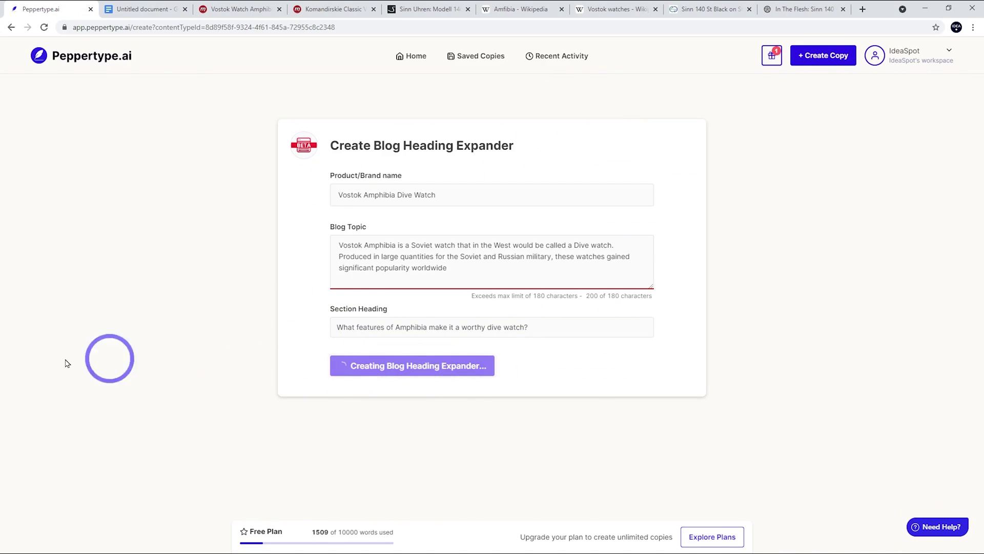
pyautogui.scroll(-2, 512, 264)
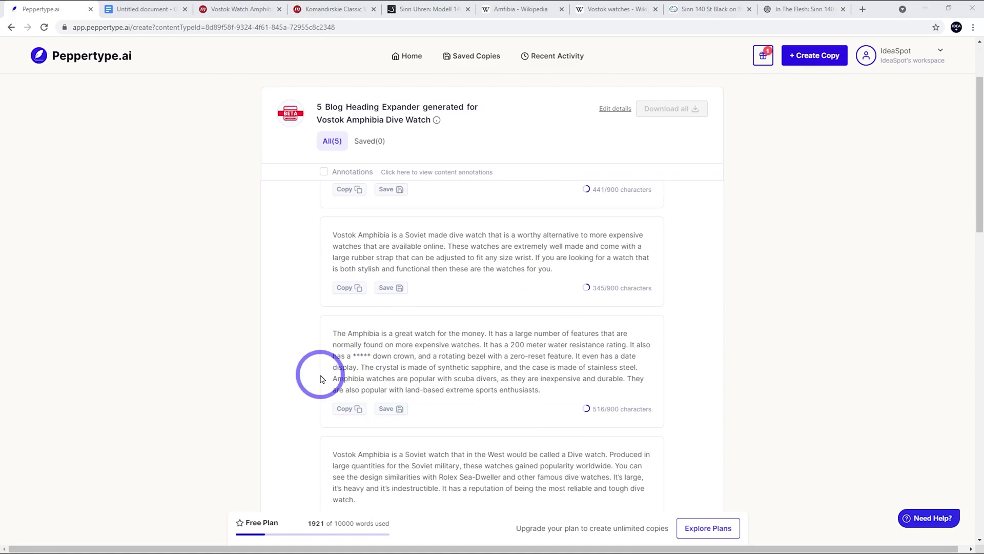
pyautogui.click(347, 409)
pyautogui.click(136, 9)
pyautogui.scroll(-1, 403, 407)
# Step: Paste the features paragraph at the end of the post with outline question 3 as its heading
pyautogui.click(407, 425)
pyautogui.press('Return')
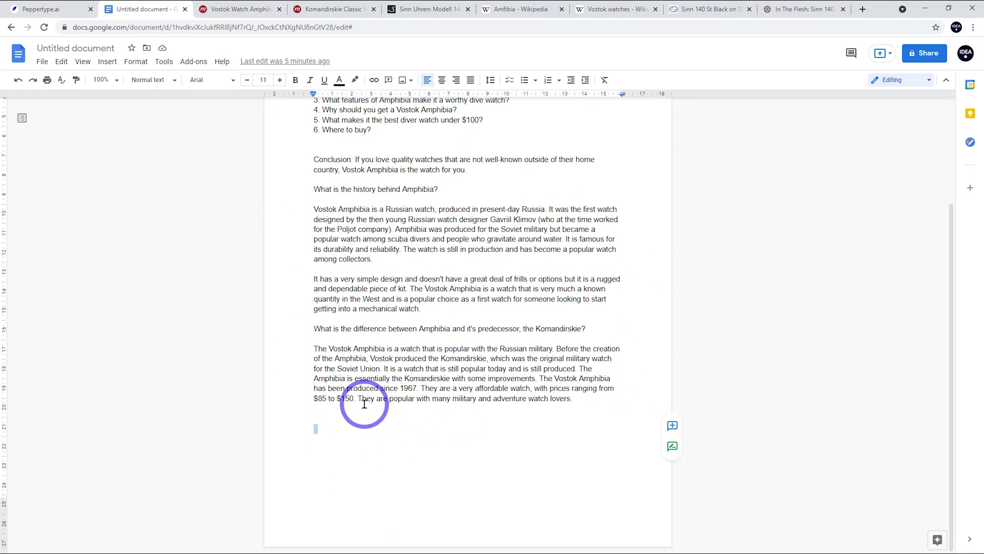
pyautogui.hotkey('ctrl', 'v')
pyautogui.scroll(-3, 364, 404)
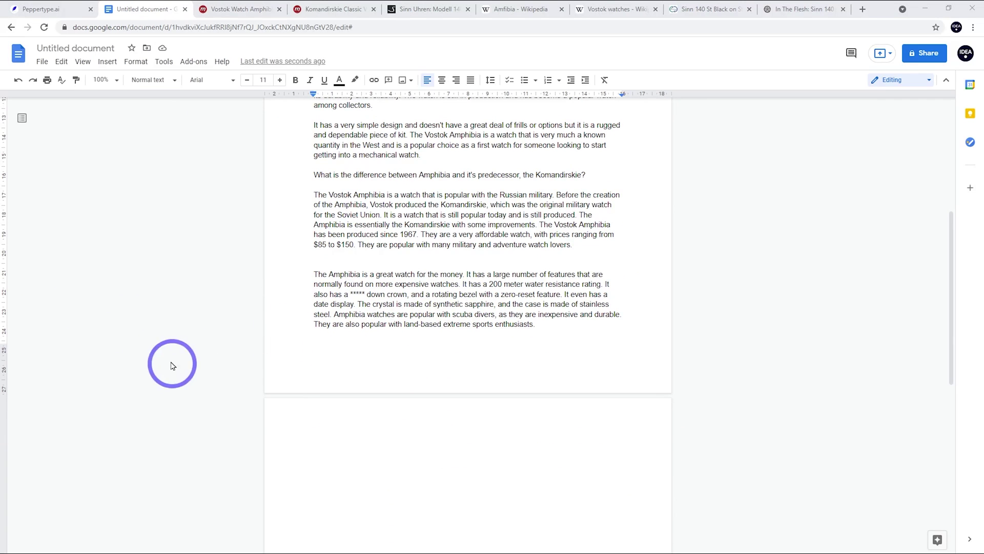
pyautogui.scroll(4, 314, 342)
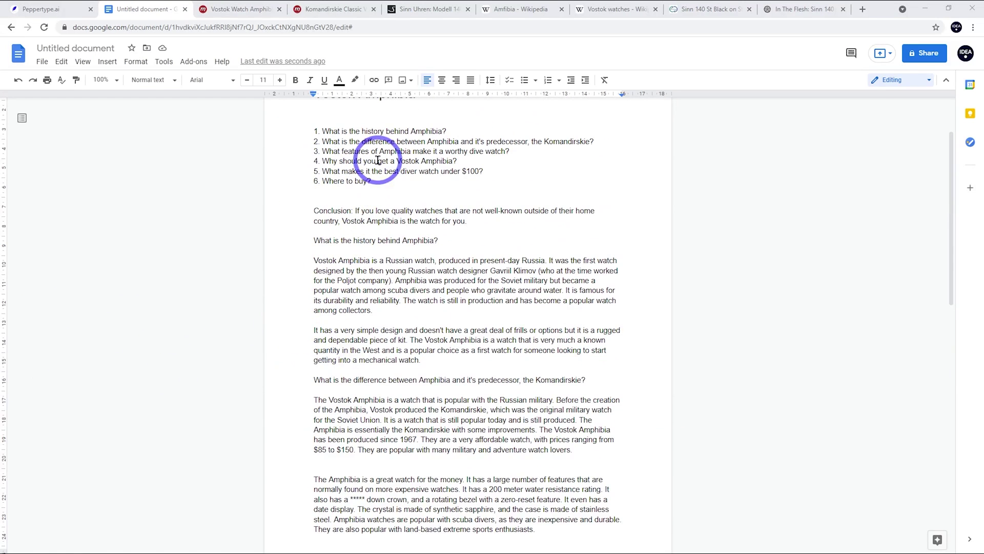
pyautogui.moveTo(509, 152); pyautogui.dragTo(322, 148)
pyautogui.scroll(-5, 451, 230)
pyautogui.click(379, 211)
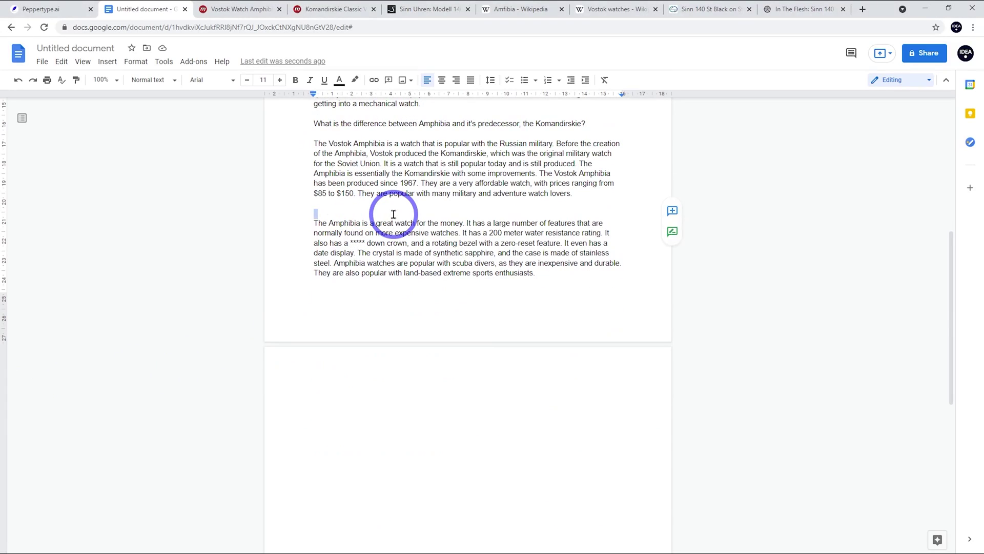
pyautogui.press('Return')
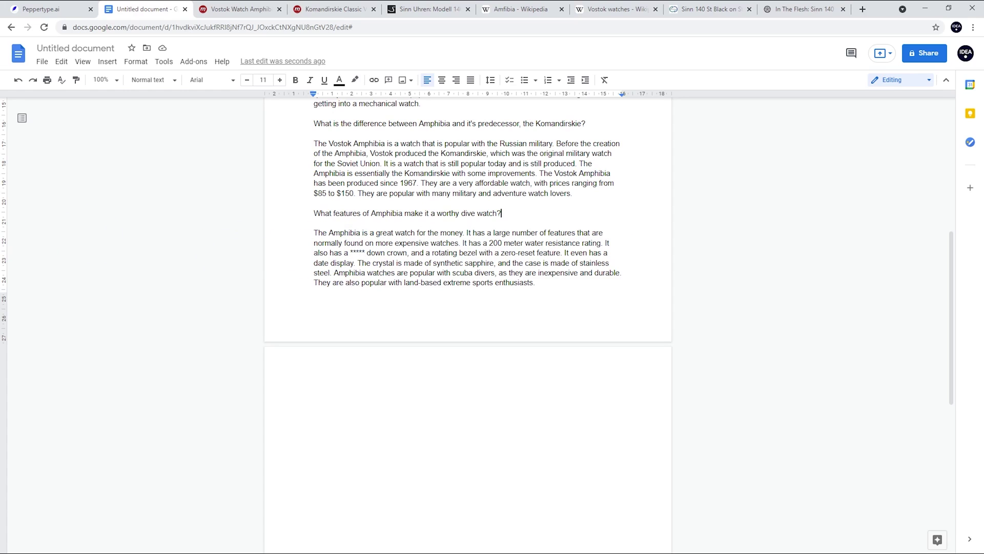
# Step: Replace the asterisks before 'down crown' with 'screw' and remove the zero-reset feature claim
pyautogui.doubleClick(361, 253)
pyautogui.write('screw')
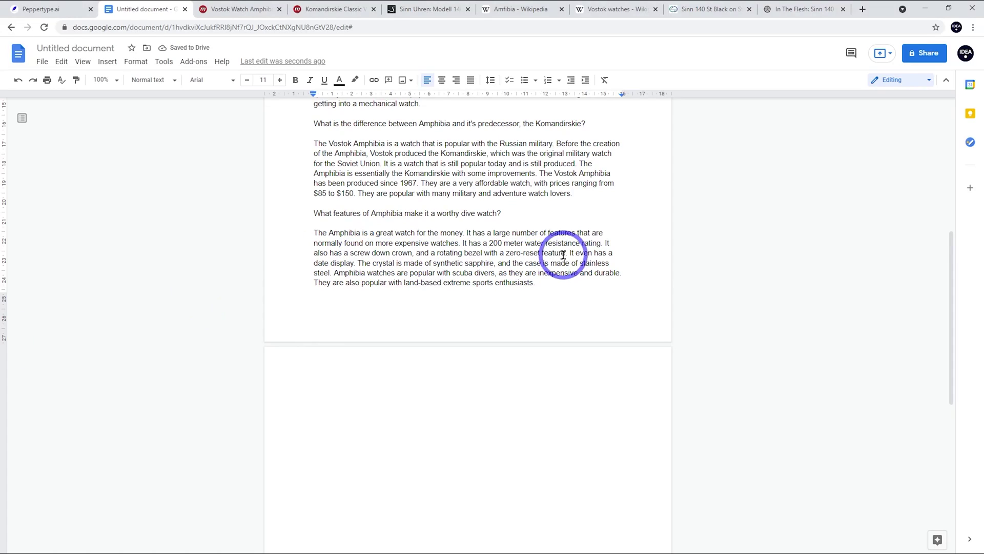
pyautogui.moveTo(564, 254); pyautogui.dragTo(501, 254)
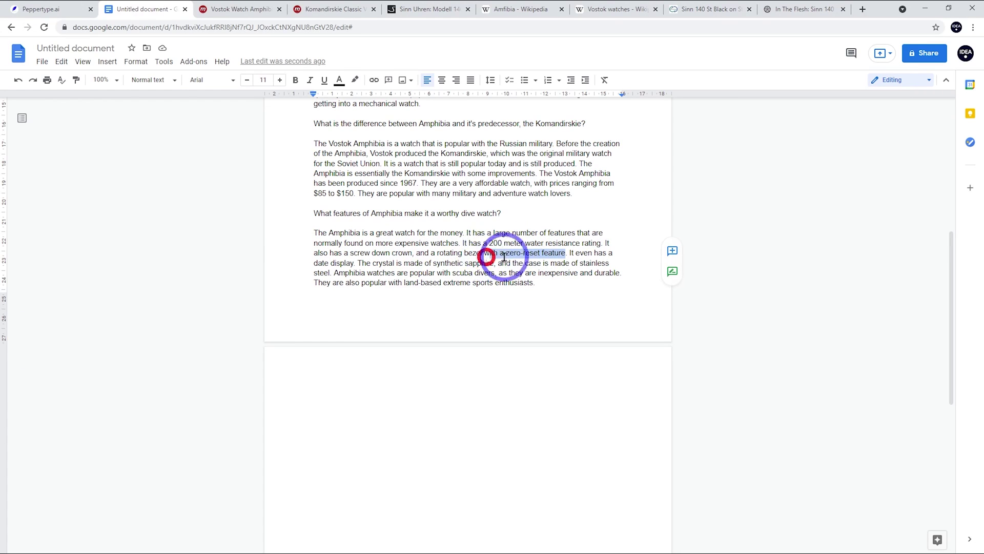
pyautogui.press('BackSpace')
pyautogui.press('Delete')
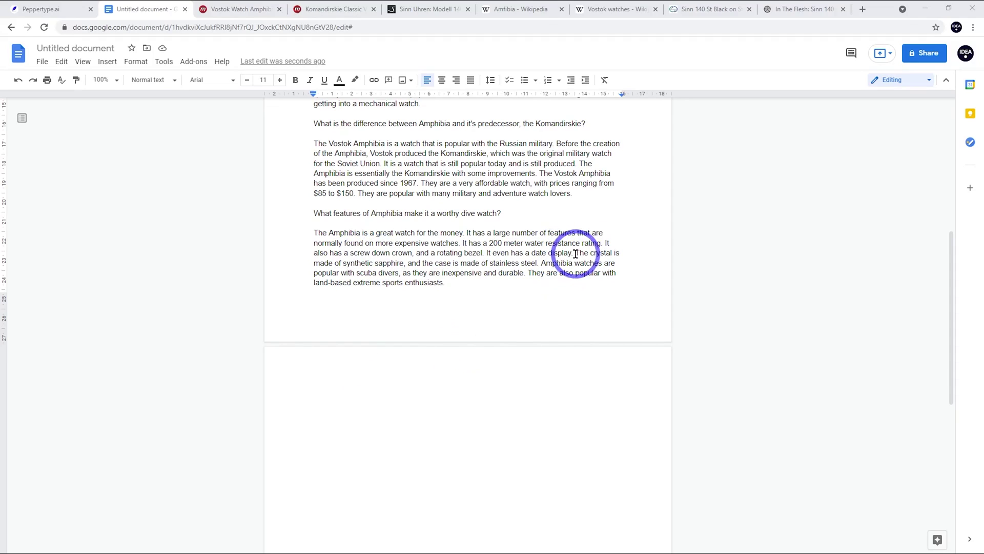
# Step: Delete the date-display sentence and change 'synthetic sapphire' to 'acrylic'
pyautogui.moveTo(572, 253); pyautogui.dragTo(488, 253)
pyautogui.press('BackSpace')
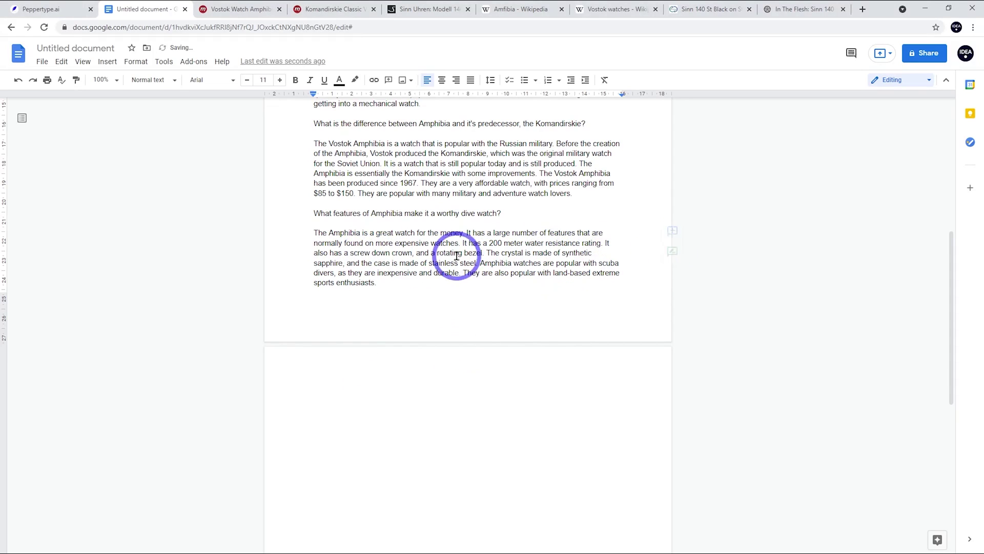
pyautogui.moveTo(561, 253); pyautogui.dragTo(342, 263)
pyautogui.write('acrylic, and')
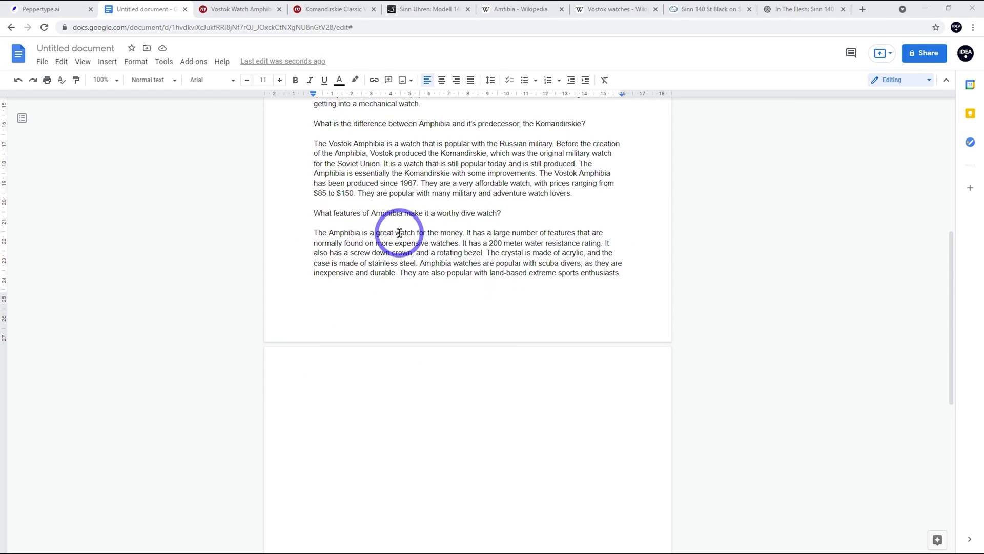
# Step: Generate a first paragraph for 'Why should you get a Vostok Amphibia?' and reopen the input form
pyautogui.hotkey('ctrl', 'shift', 'Tab')
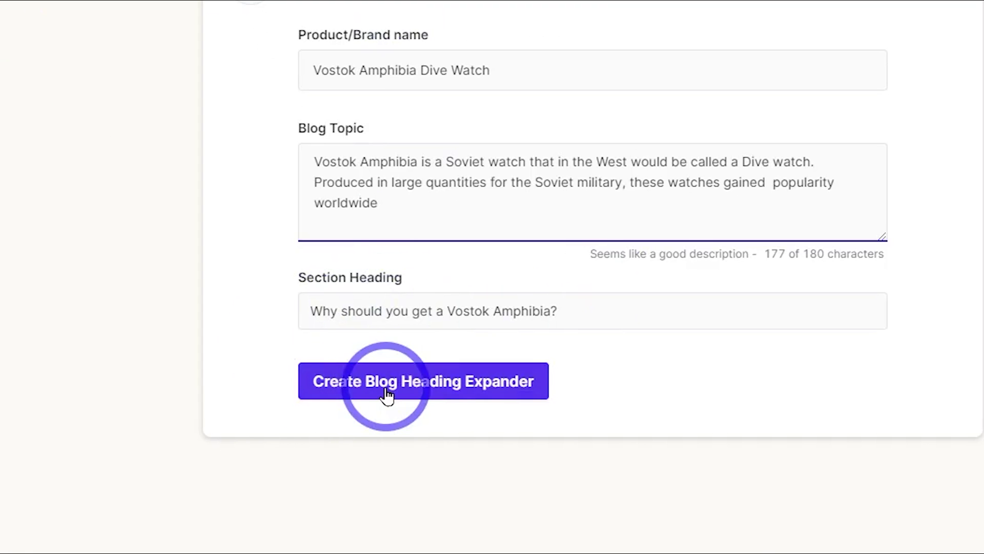
pyautogui.click(386, 382)
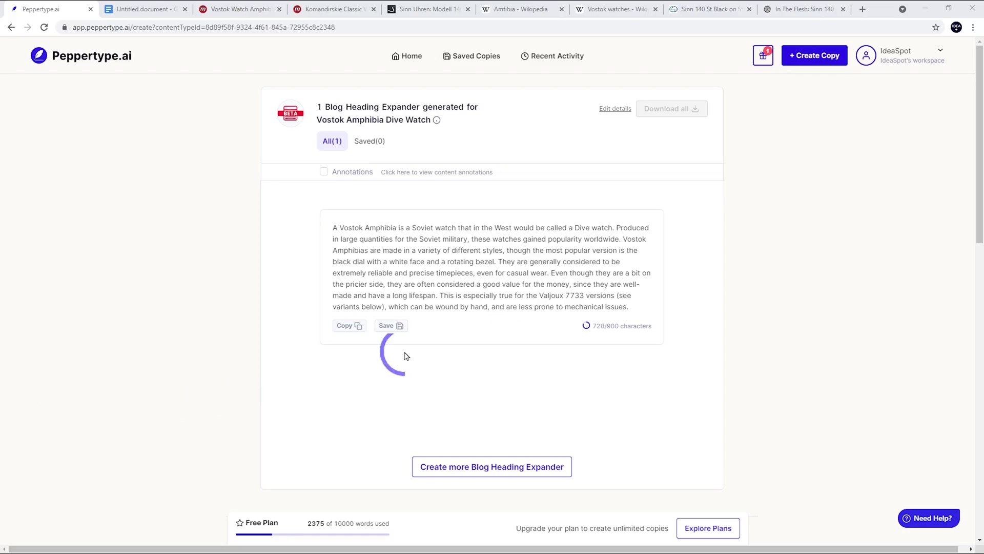
pyautogui.click(615, 108)
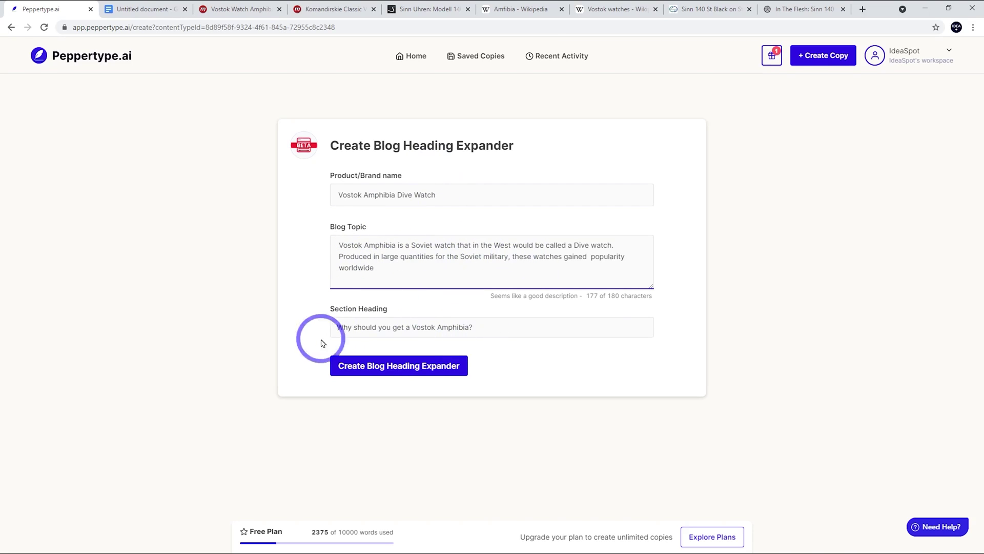
# Step: Use the features paragraph's first two sentences as the Blog Topic and regenerate three paragraphs
pyautogui.click(134, 9)
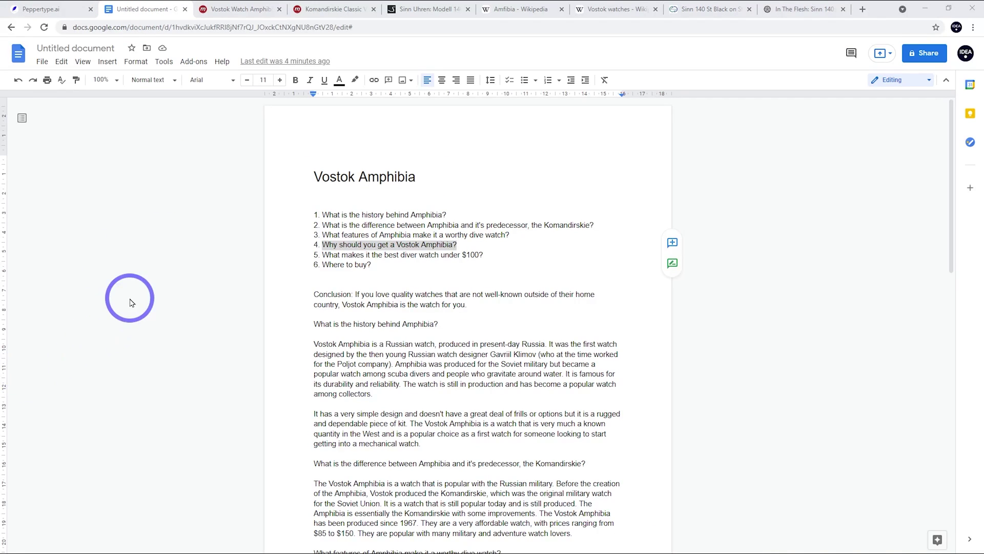
pyautogui.scroll(-3, 237, 323)
pyautogui.moveTo(314, 419); pyautogui.dragTo(459, 430)
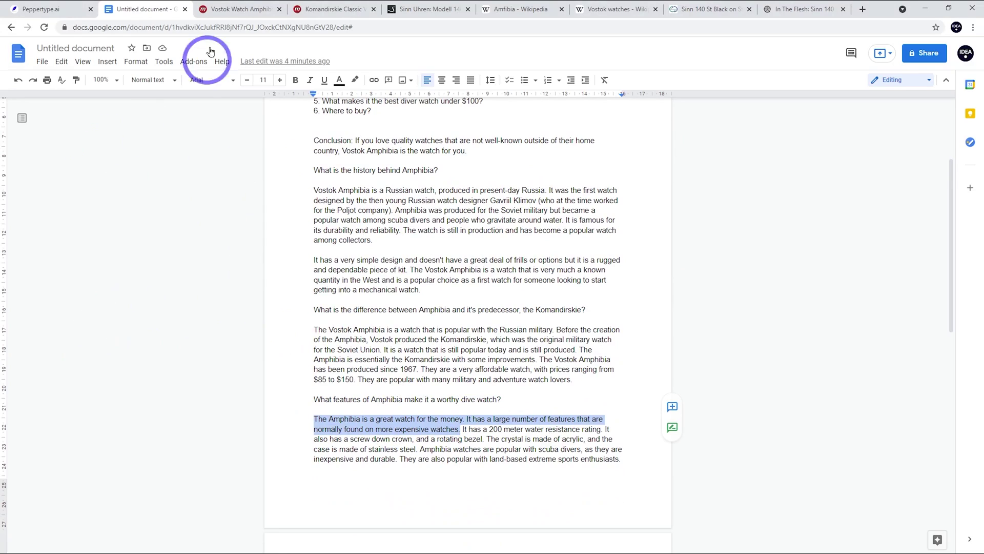
pyautogui.click(49, 9)
pyautogui.moveTo(398, 272); pyautogui.dragTo(275, 234)
pyautogui.hotkey('ctrl', 'v')
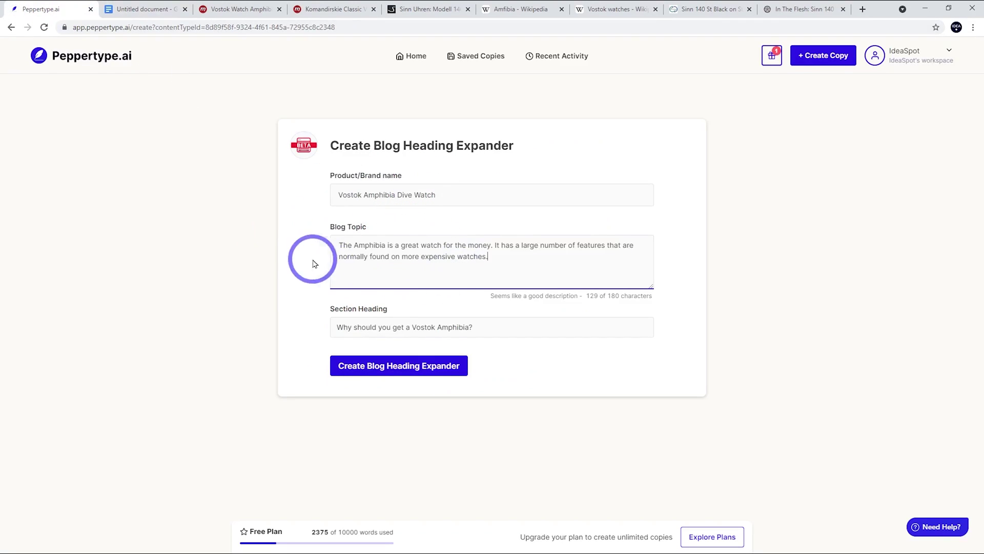
pyautogui.click(360, 368)
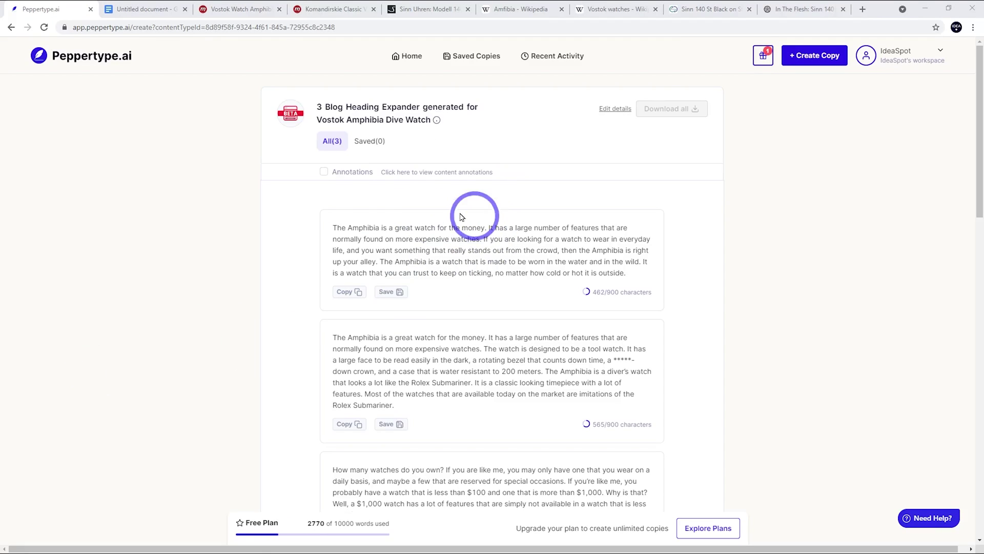
# Step: Paste the first generated paragraph under the 'Why should you get a Vostok Amphibia?' heading
pyautogui.click(346, 291)
pyautogui.click(137, 9)
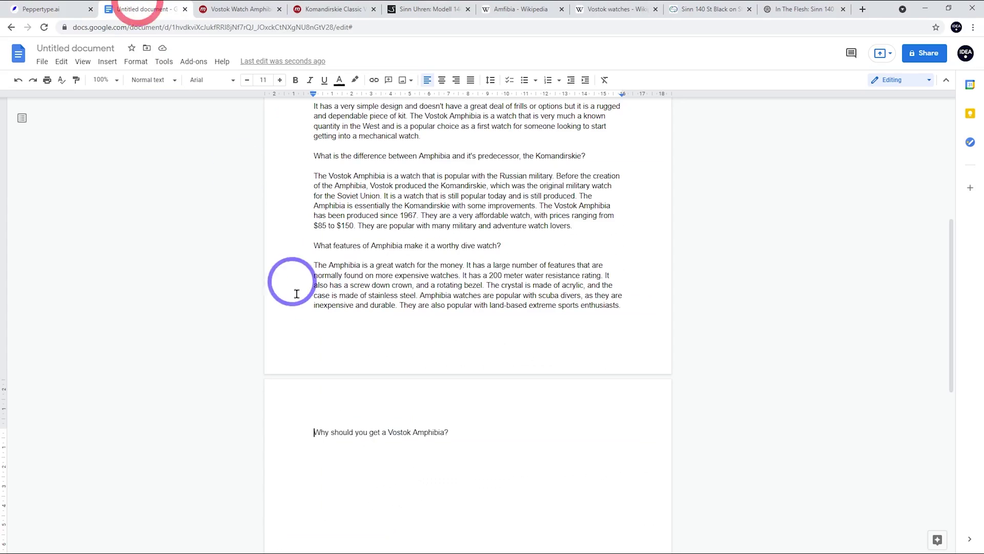
pyautogui.scroll(-2, 443, 398)
pyautogui.click(470, 369)
pyautogui.click(352, 355)
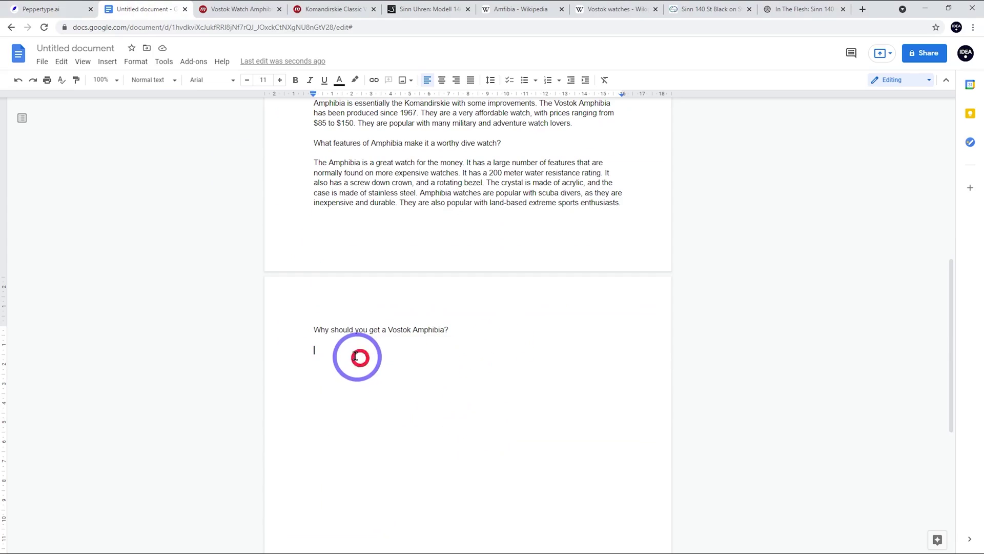
pyautogui.hotkey('ctrl', 'v')
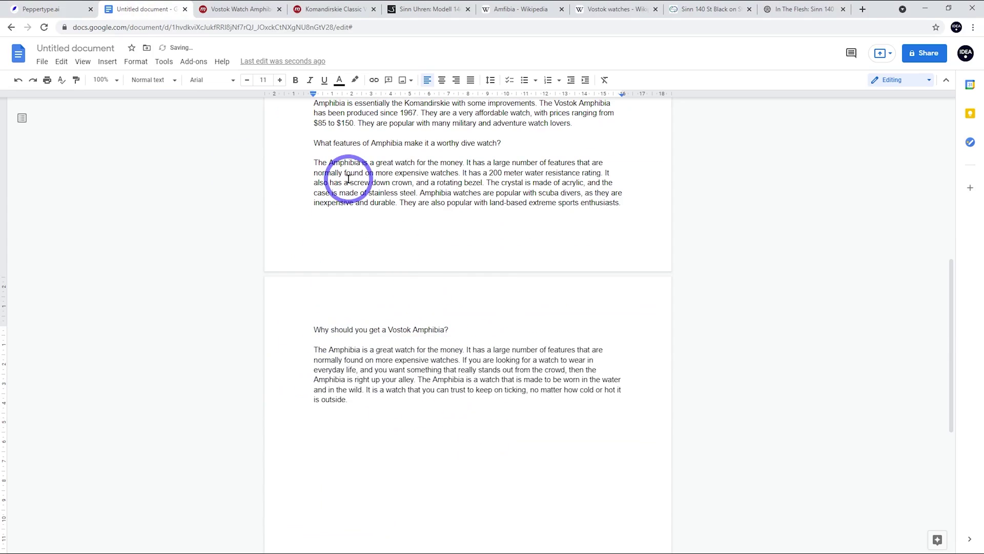
# Step: Delete the features paragraph's repeated value-for-money opening sentence and end the new paragraph at 'no matter the conditions.'
pyautogui.moveTo(464, 162); pyautogui.dragTo(315, 162)
pyautogui.press('BackSpace')
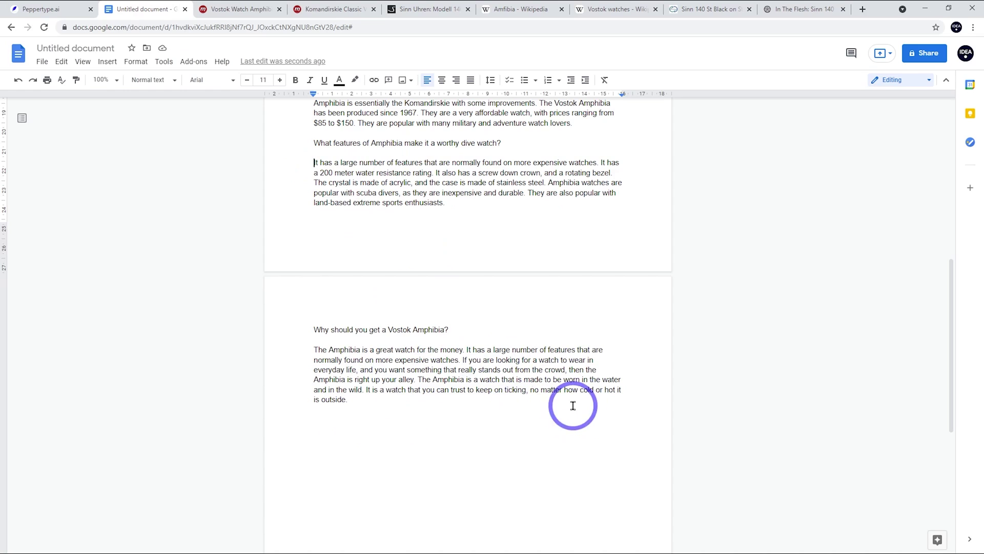
pyautogui.click(347, 401)
pyautogui.keyDown('shift'); pyautogui.click(530, 390); pyautogui.keyUp('shift')
pyautogui.press('BackSpace')
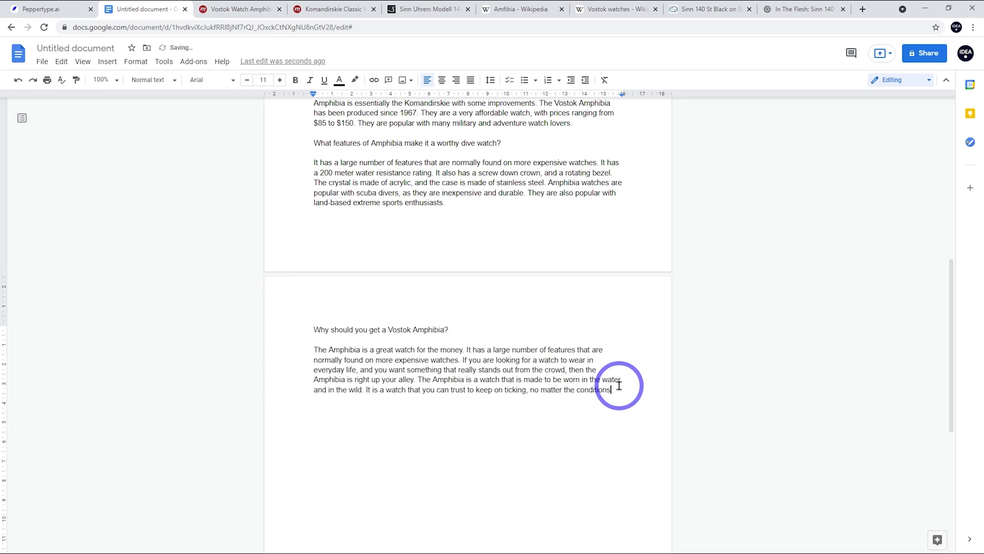
pyautogui.write('.')
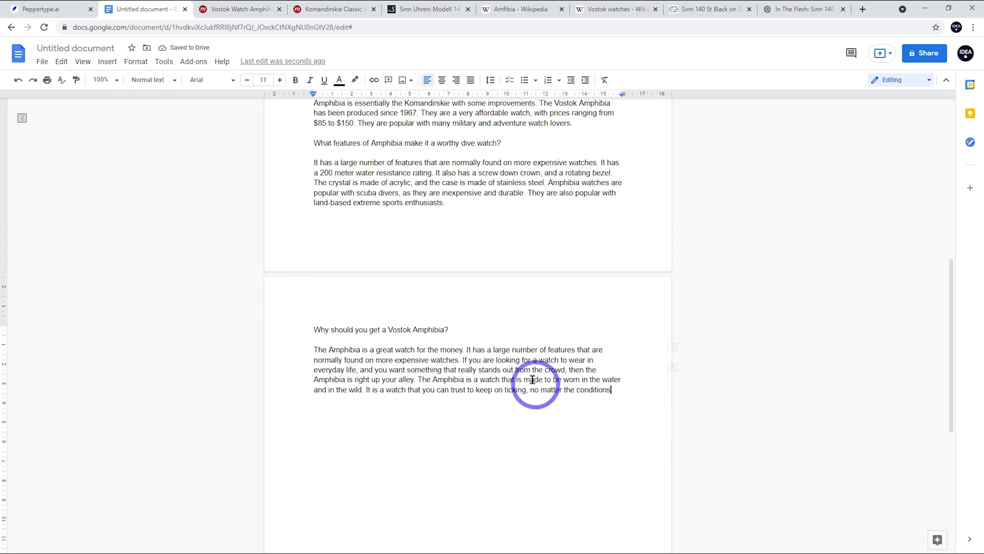
# Step: Change the Section Heading to 'Where to buy?' and generate a paragraph on Amazon, Ebay and meranom.com
pyautogui.hotkey('ctrl', 'shift', 'Tab')
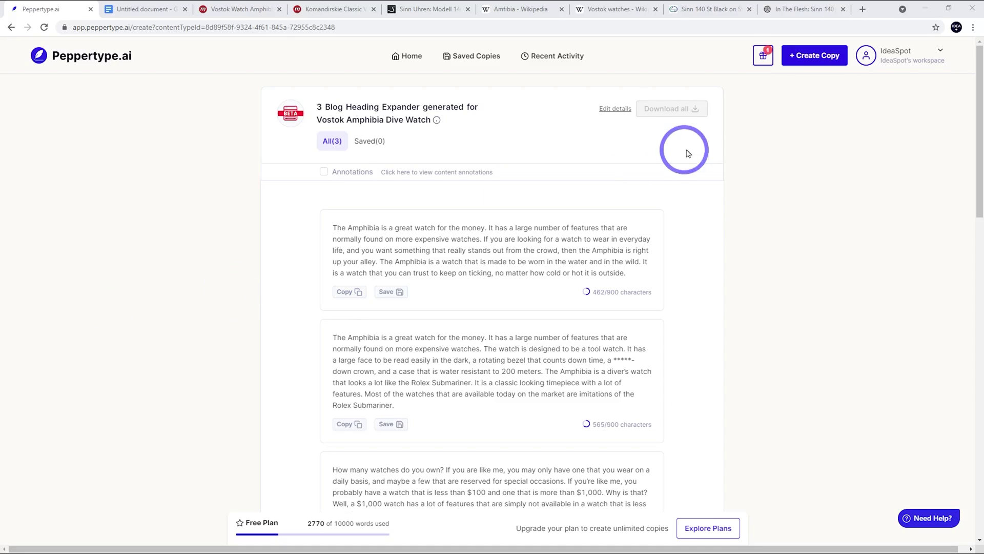
pyautogui.click(613, 114)
pyautogui.moveTo(484, 322); pyautogui.dragTo(275, 312)
pyautogui.write('Where to buy?')
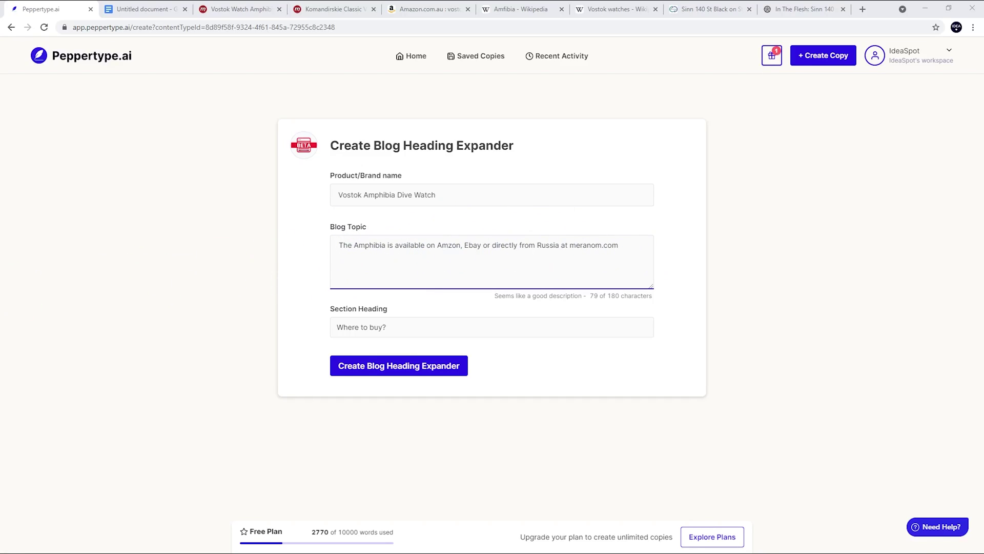
pyautogui.click(386, 363)
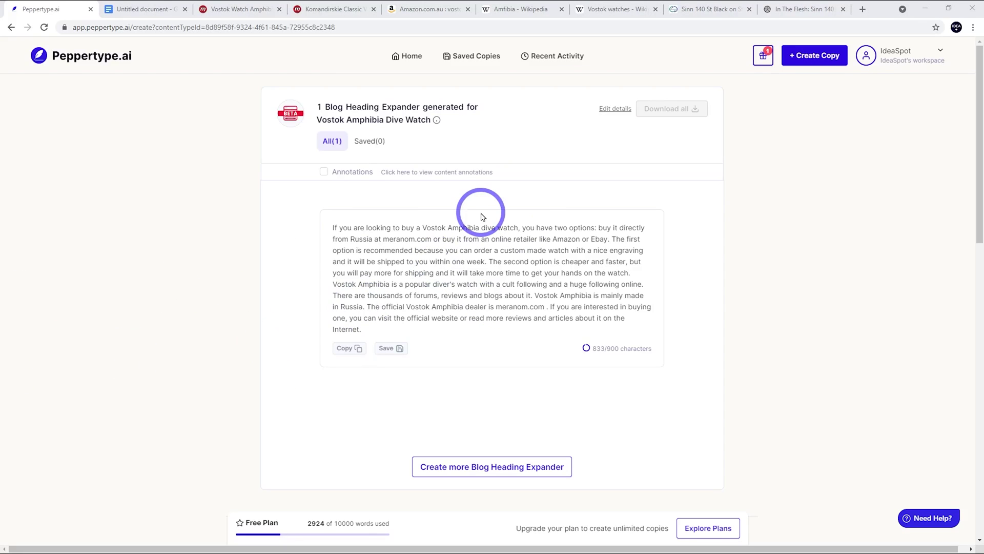
# Step: Paste the generated meranom.com vs Amazon/Ebay buying paragraph after 'conditions.' in the blog post
pyautogui.click(346, 348)
pyautogui.click(138, 10)
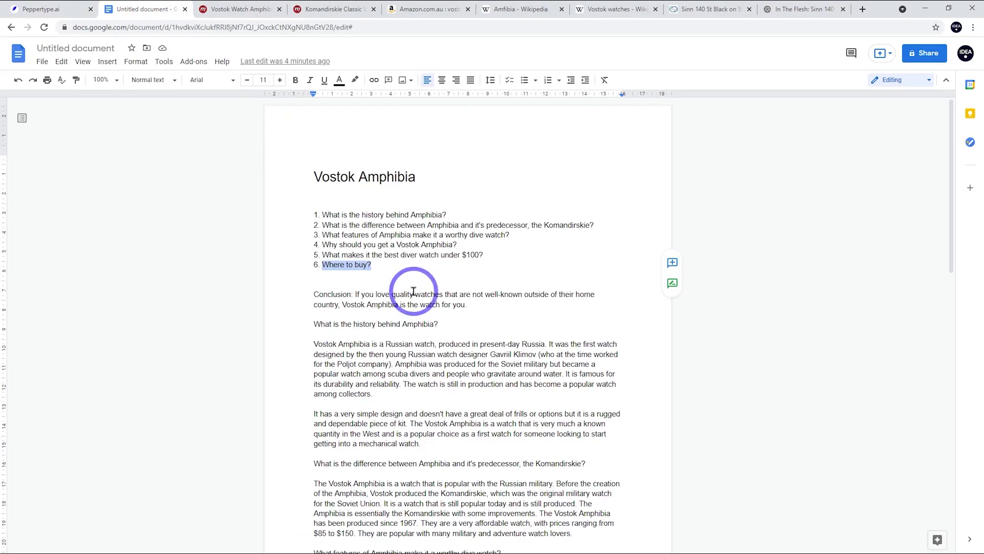
pyautogui.scroll(-10, 479, 352)
pyautogui.click(567, 372)
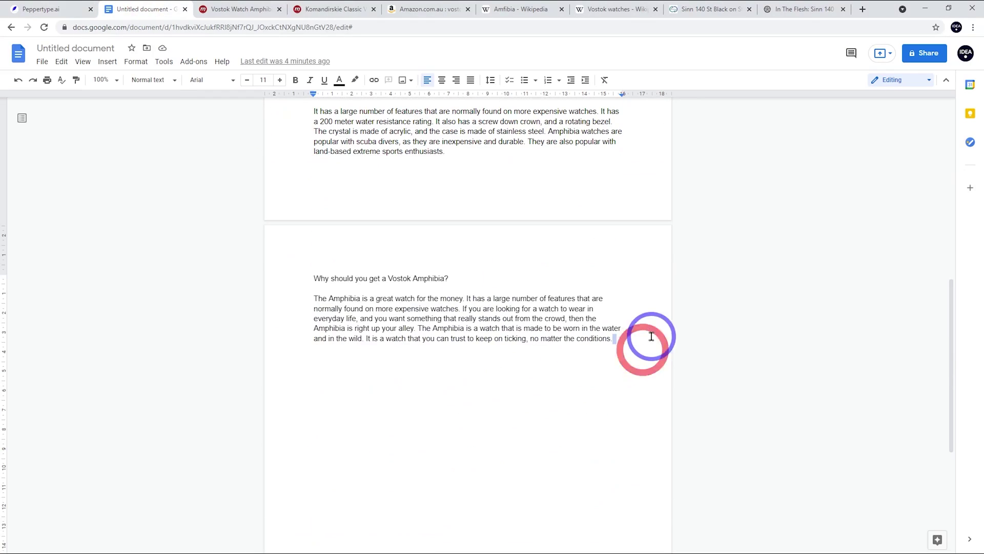
pyautogui.hotkey('ctrl', 'v')
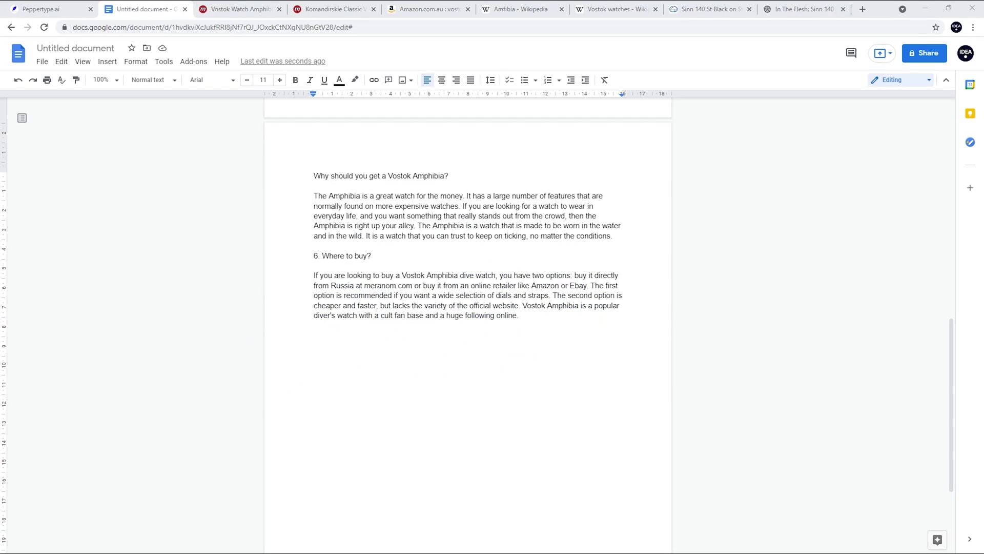
pyautogui.click(161, 61)
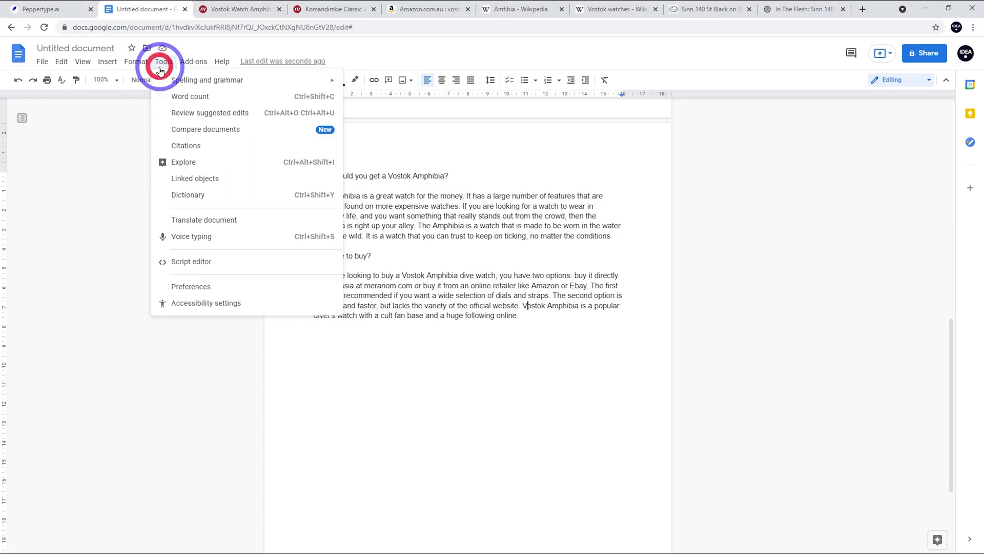
pyautogui.click(174, 97)
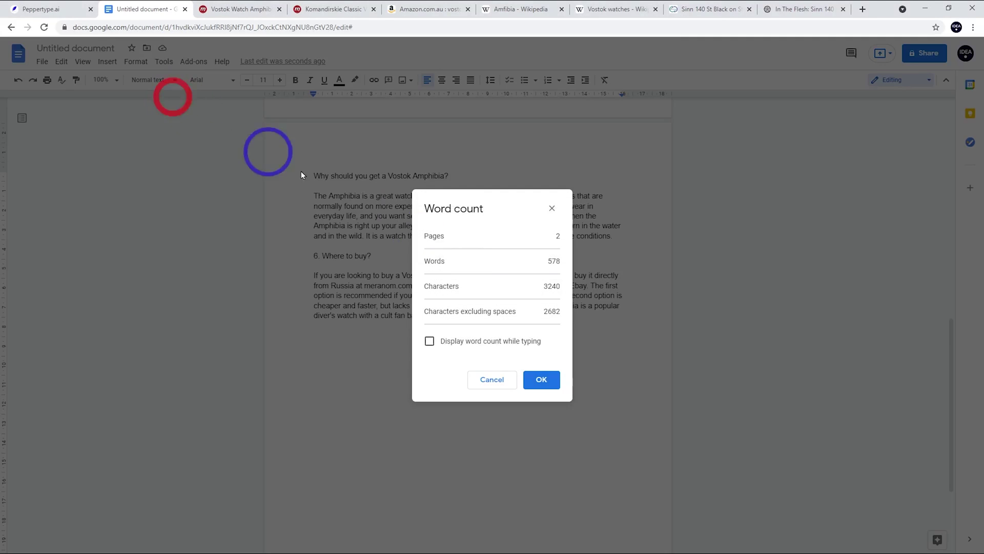
pyautogui.click(552, 208)
pyautogui.scroll(10, 567, 312)
pyautogui.scroll(-8, 566, 314)
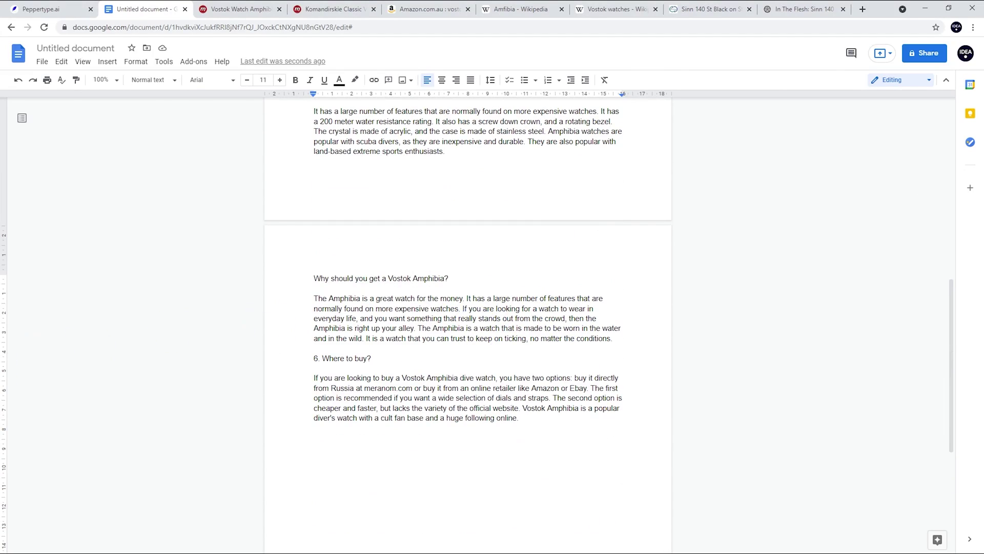